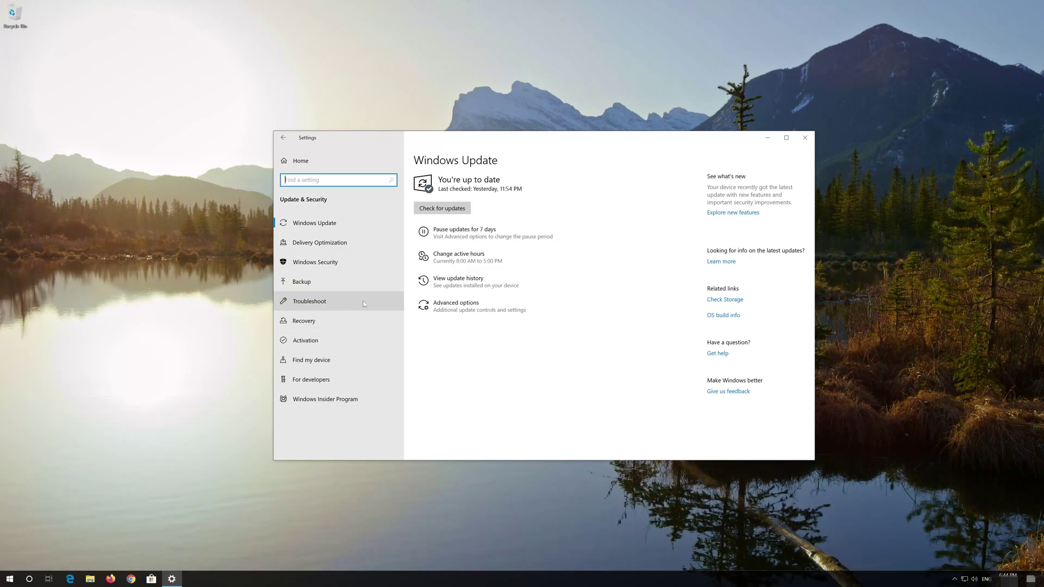
- Run the Windows Update troubleshooter from the Troubleshoot page and bring its window forward
left_click(324, 303)
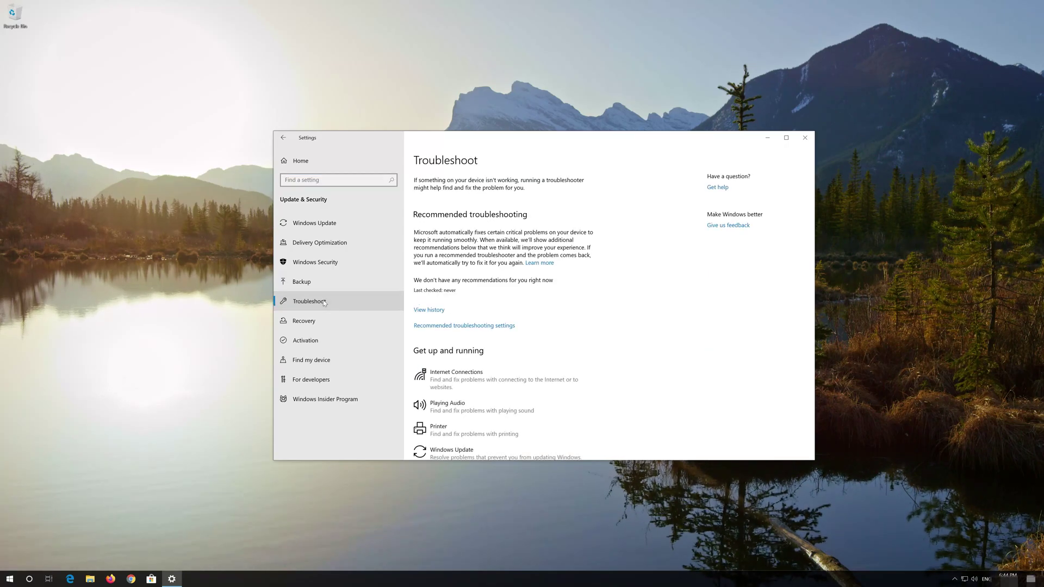
scroll(495, 332, "down", 3)
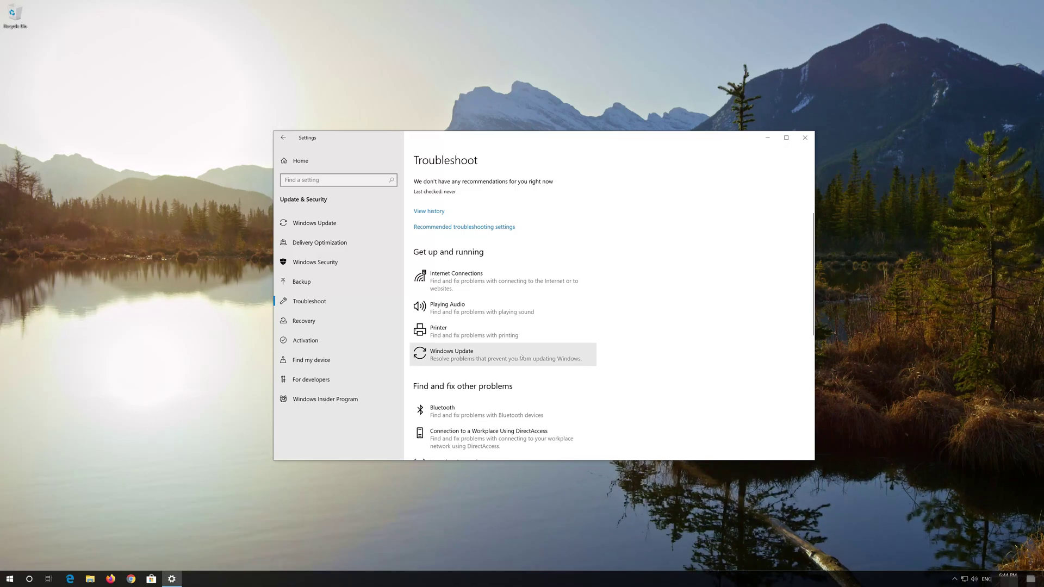
left_click(459, 359)
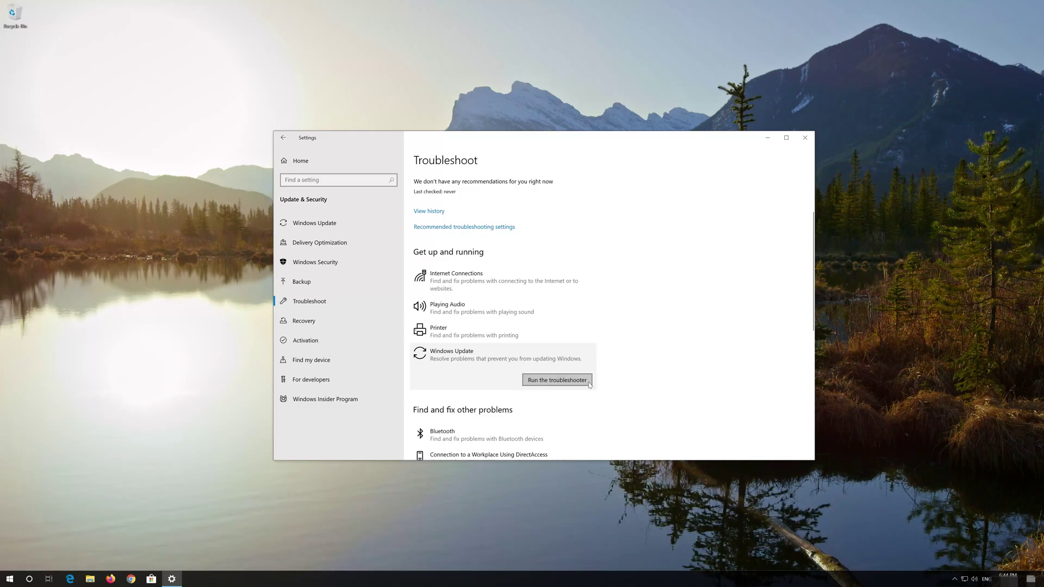
left_click(543, 384)
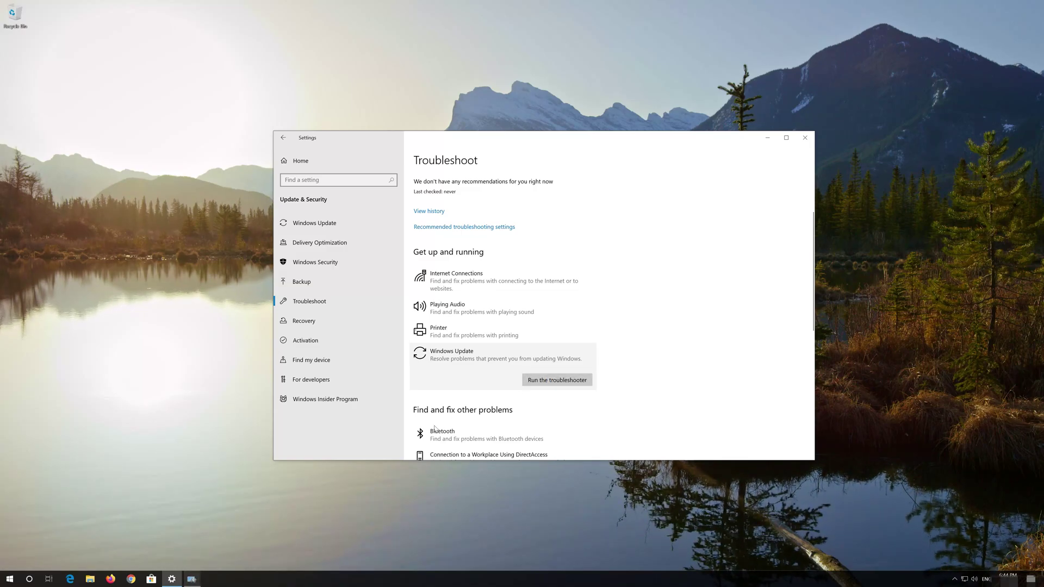
left_click(195, 580)
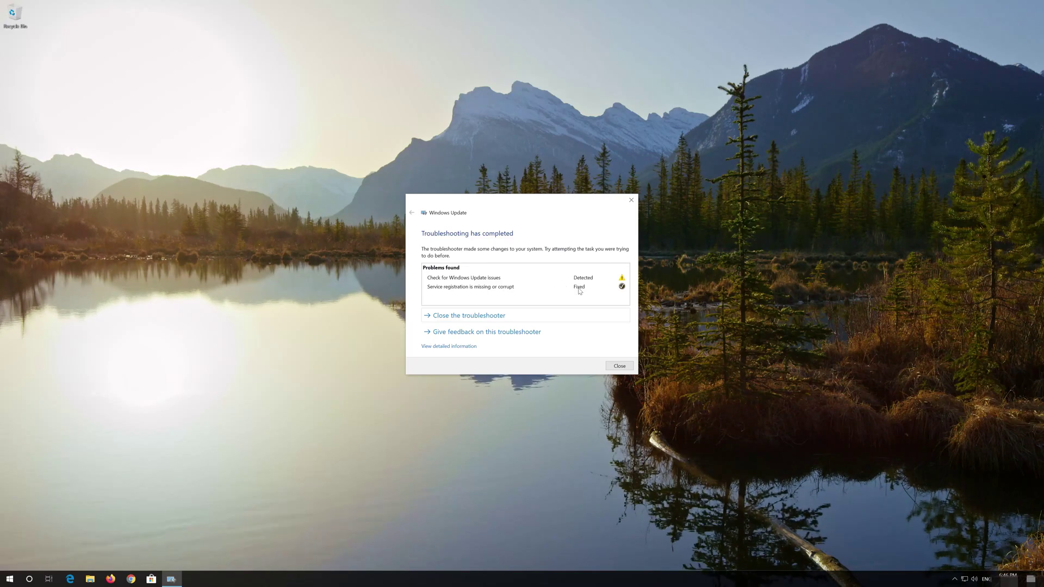
- Close the finished troubleshooter and restart the PC from Start > Power
left_click(621, 366)
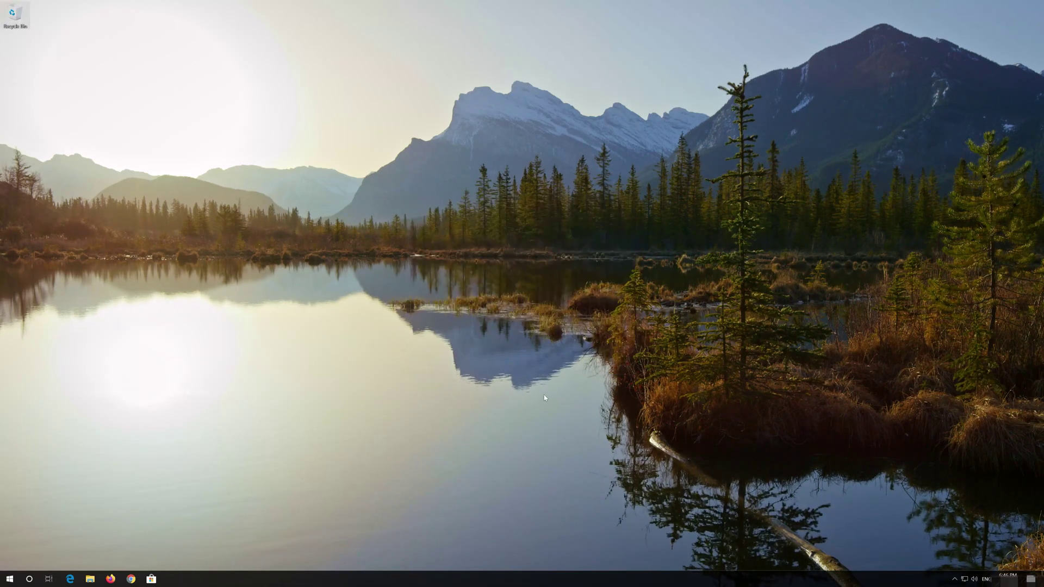
left_click(9, 578)
left_click(9, 549)
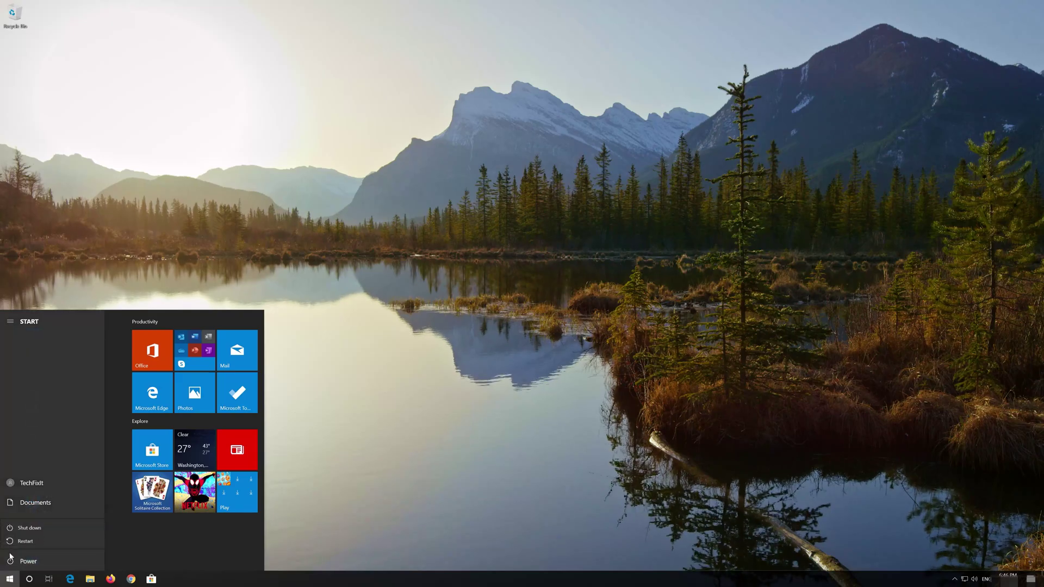
left_click(16, 546)
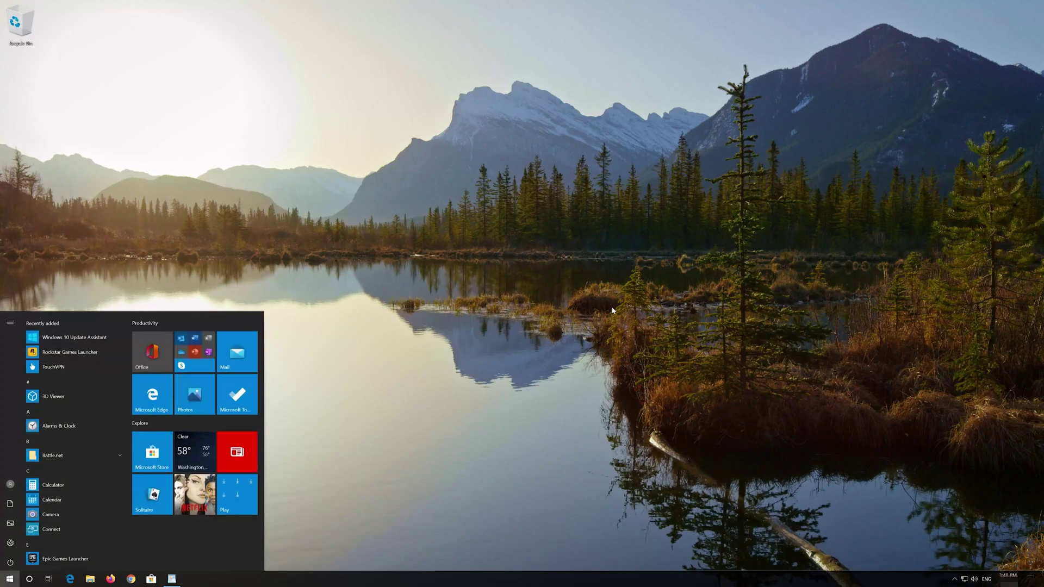
- Search Start for 'notepad' and launch a blank Notepad window
type("notepad")
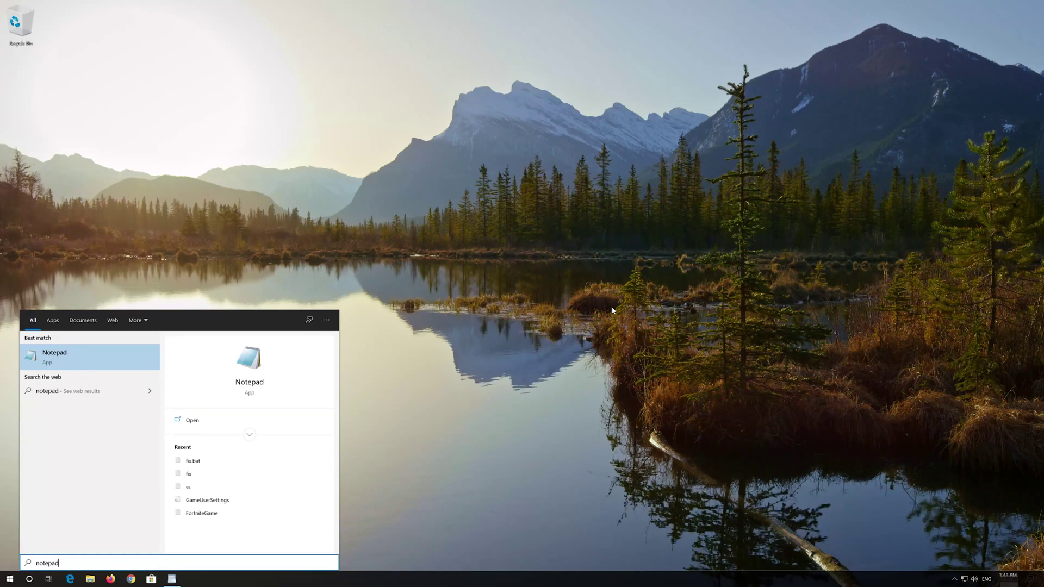
left_click(104, 355)
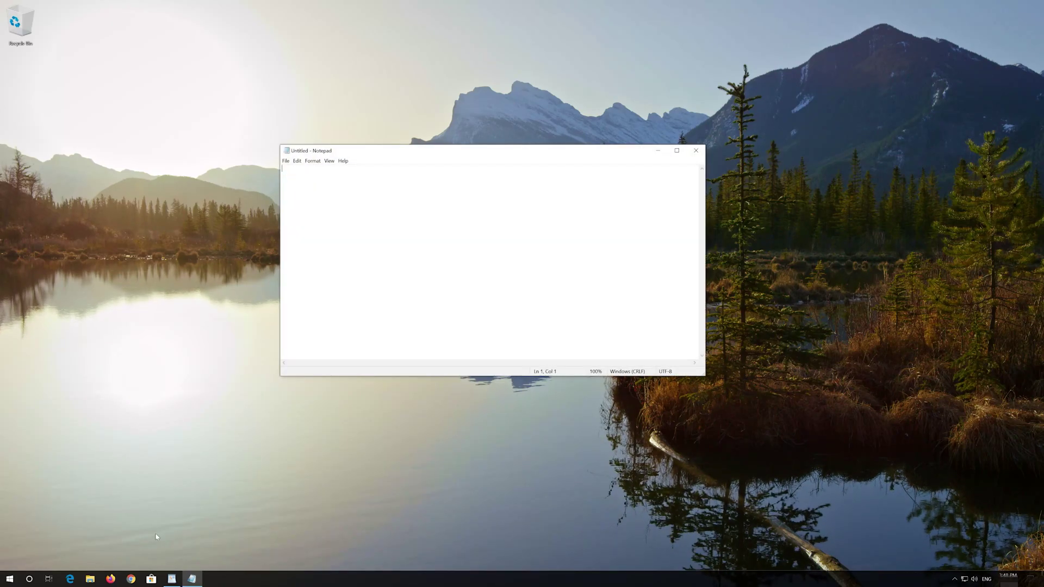
- Copy every reset command in WordPad, from net stop bits to the end, then minimize WordPad
left_click(173, 579)
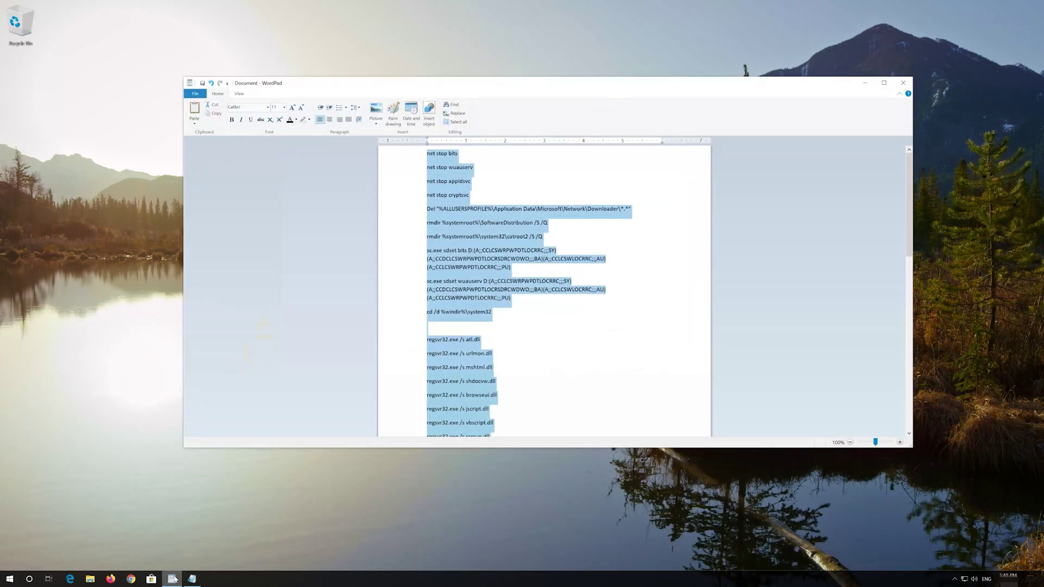
left_click(432, 158)
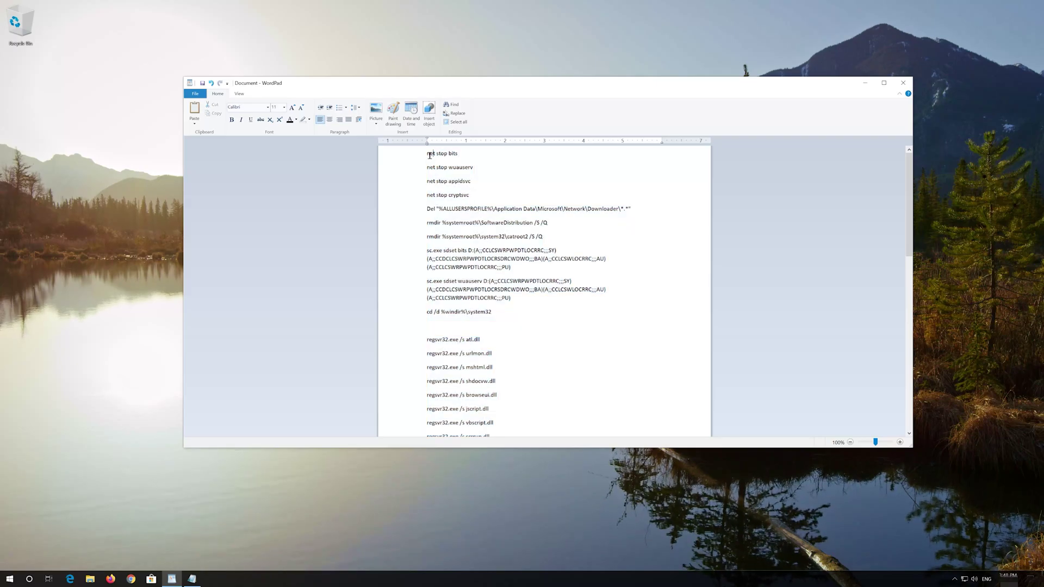
left_click_drag(428, 154, 527, 339)
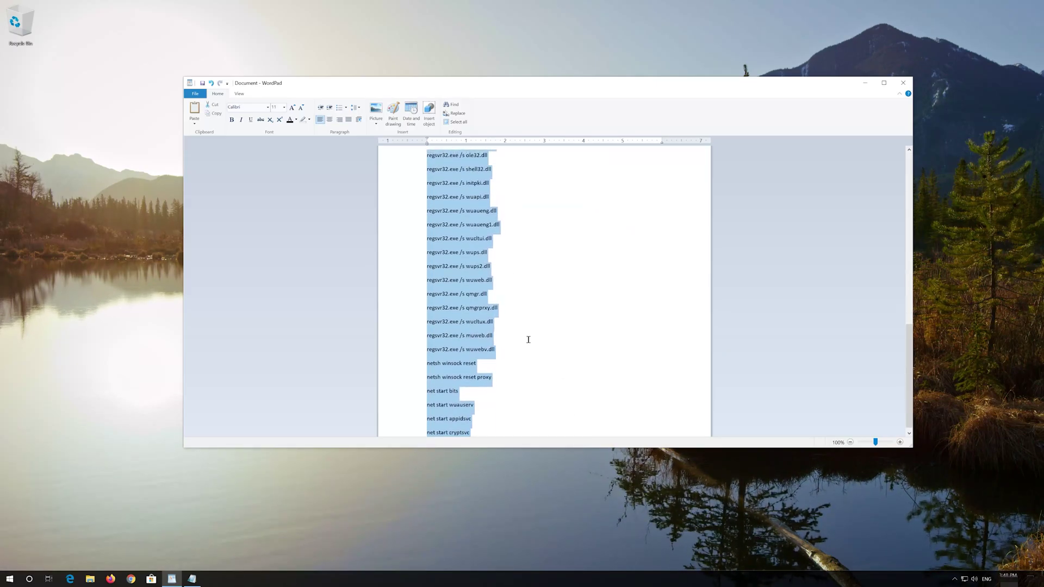
scroll(528, 339, "up", 1)
right_click(481, 247)
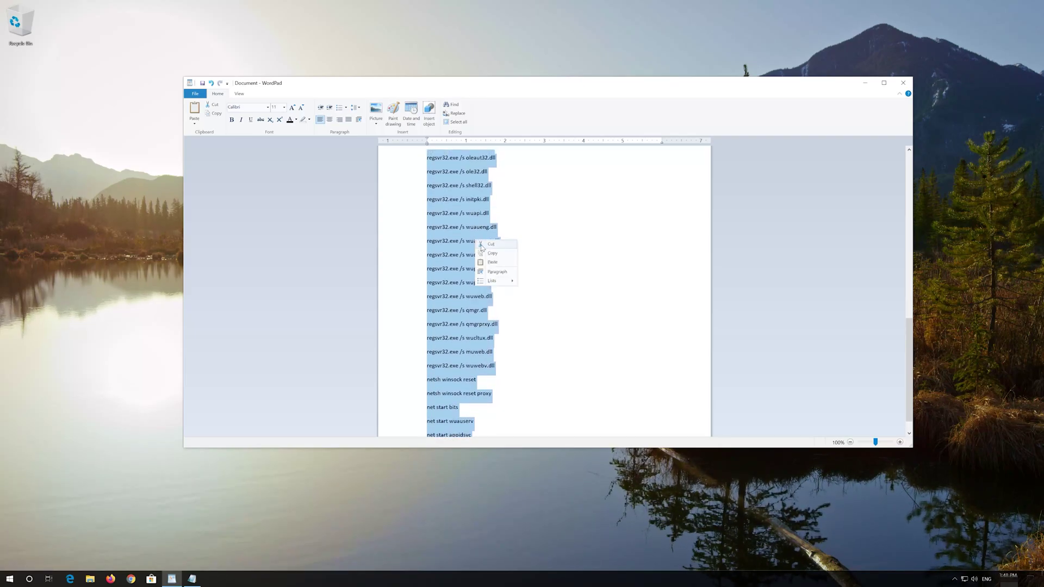
left_click(492, 253)
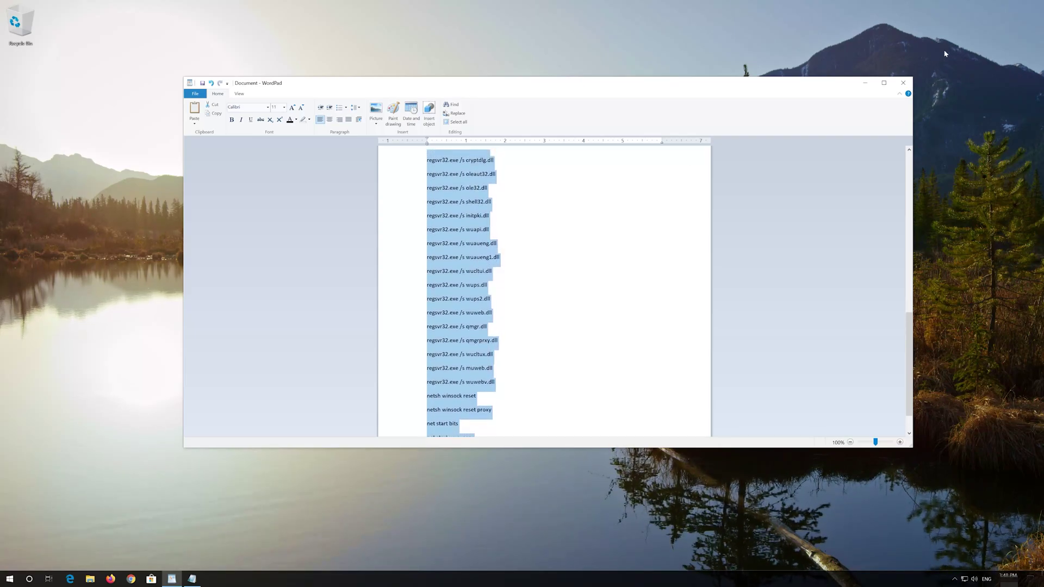
left_click(865, 84)
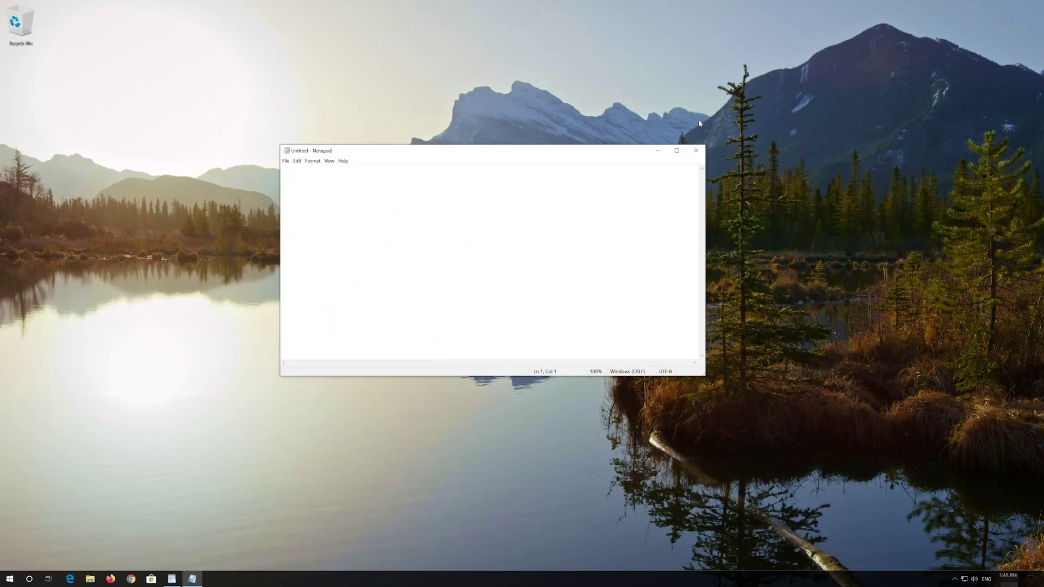
- Paste the commands into Notepad and save them to the Desktop as fix.bat with type All Files
left_click(297, 161)
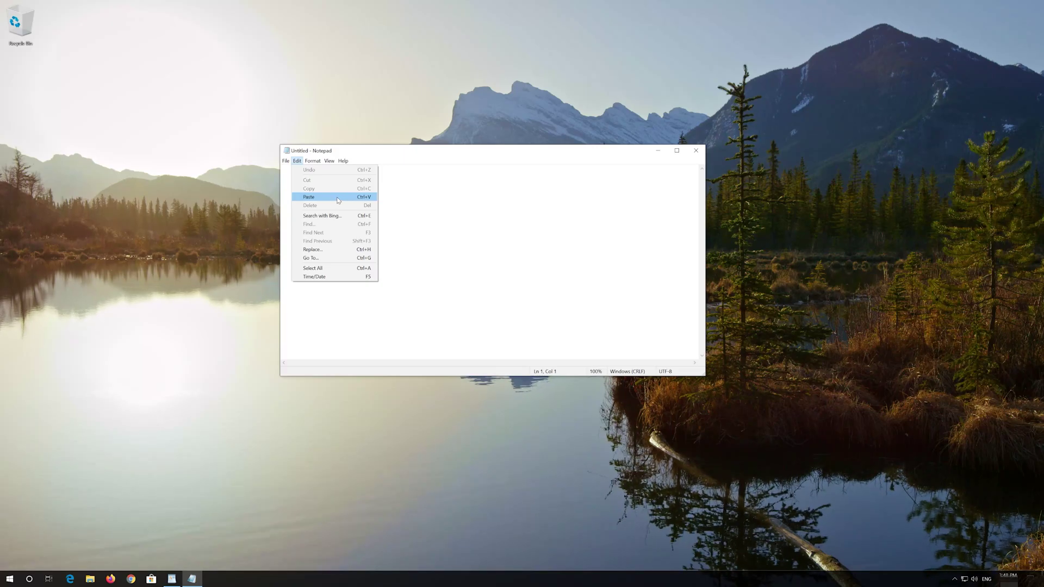
left_click(338, 198)
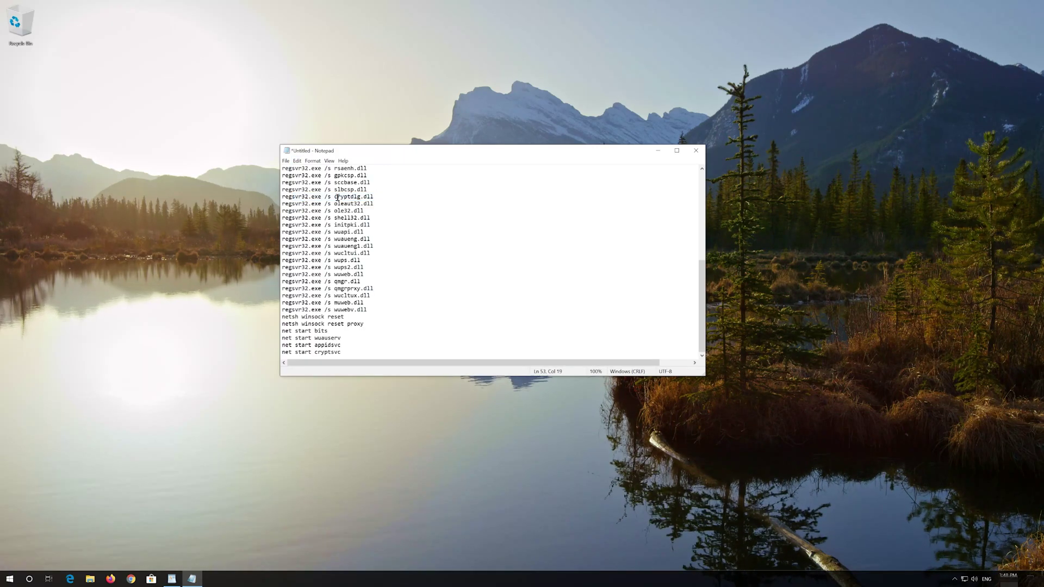
left_click(285, 162)
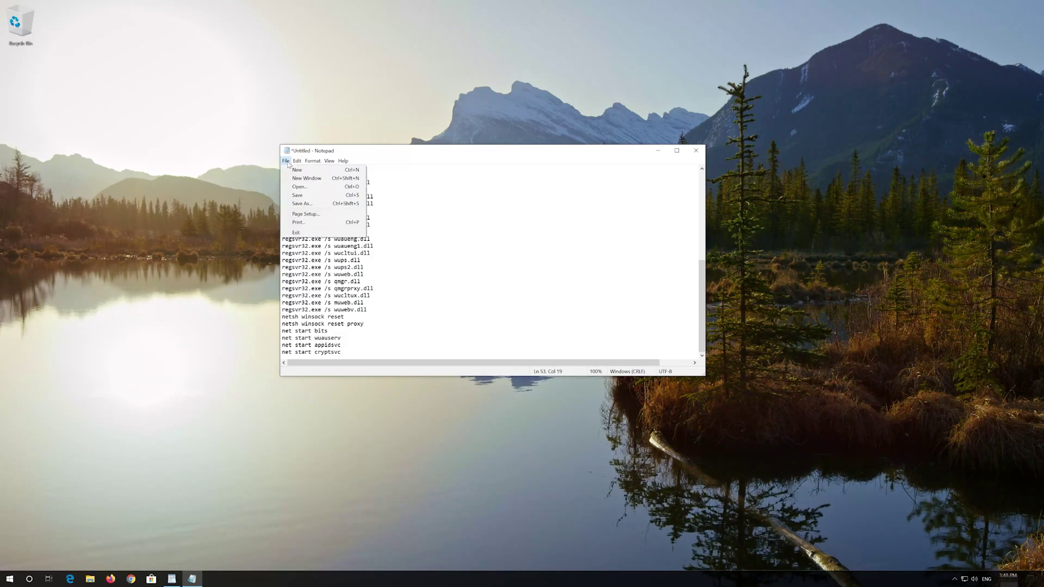
left_click(304, 204)
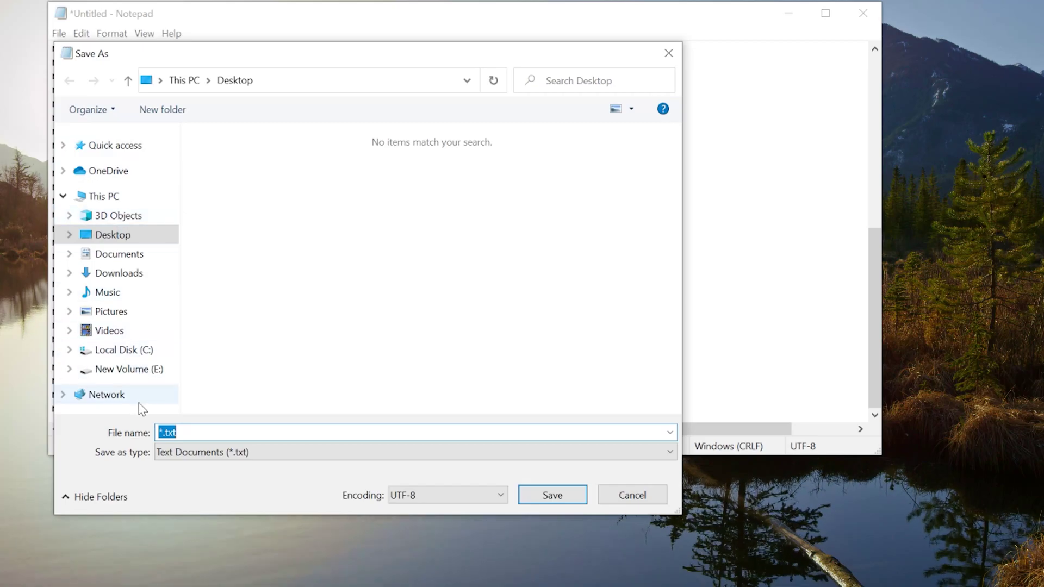
left_click(195, 456)
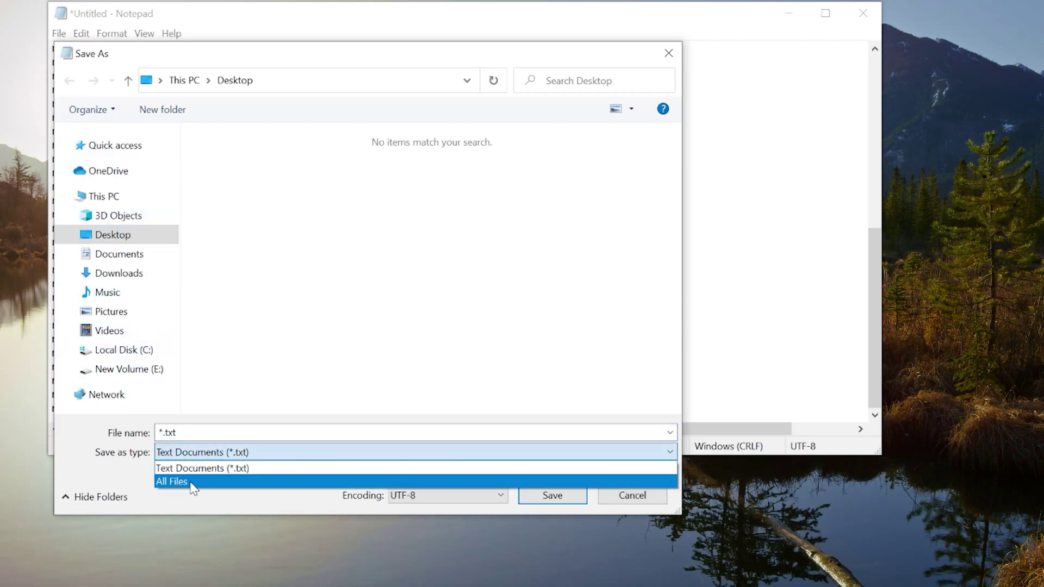
left_click(193, 482)
left_click(163, 432)
key("ctrl+a")
key("BackSpace")
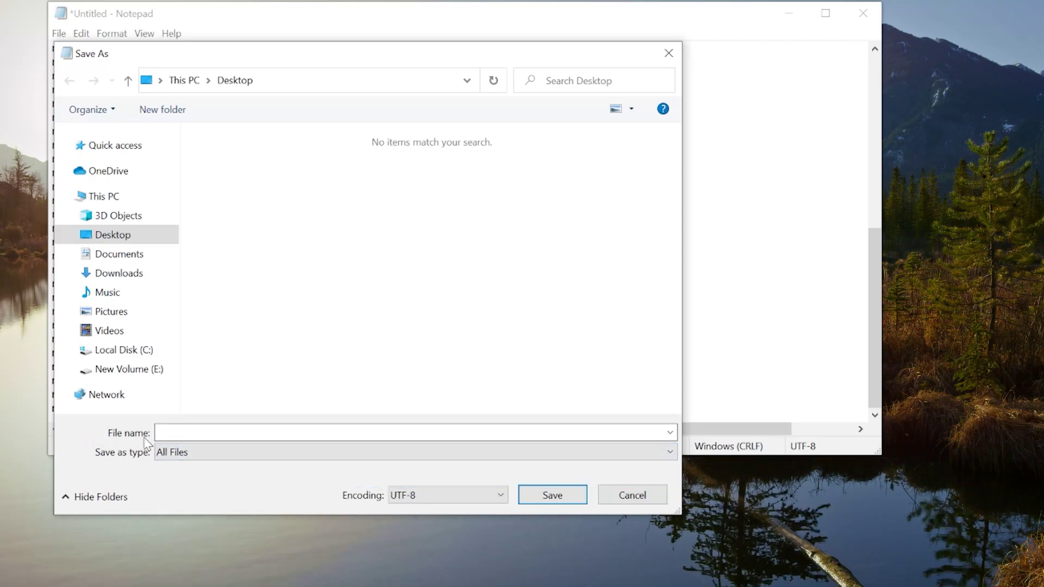
left_click(174, 430)
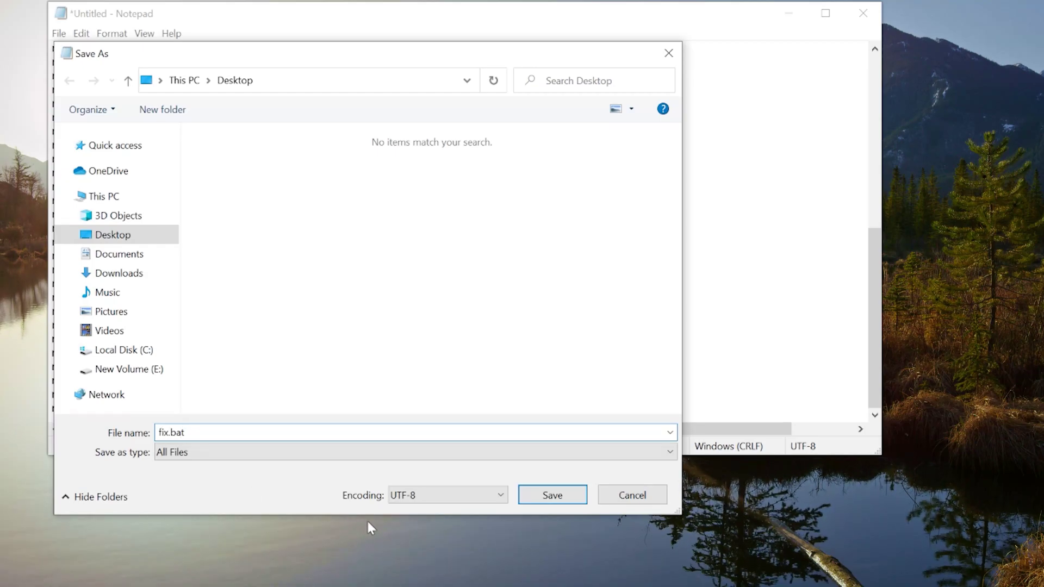
left_click(552, 495)
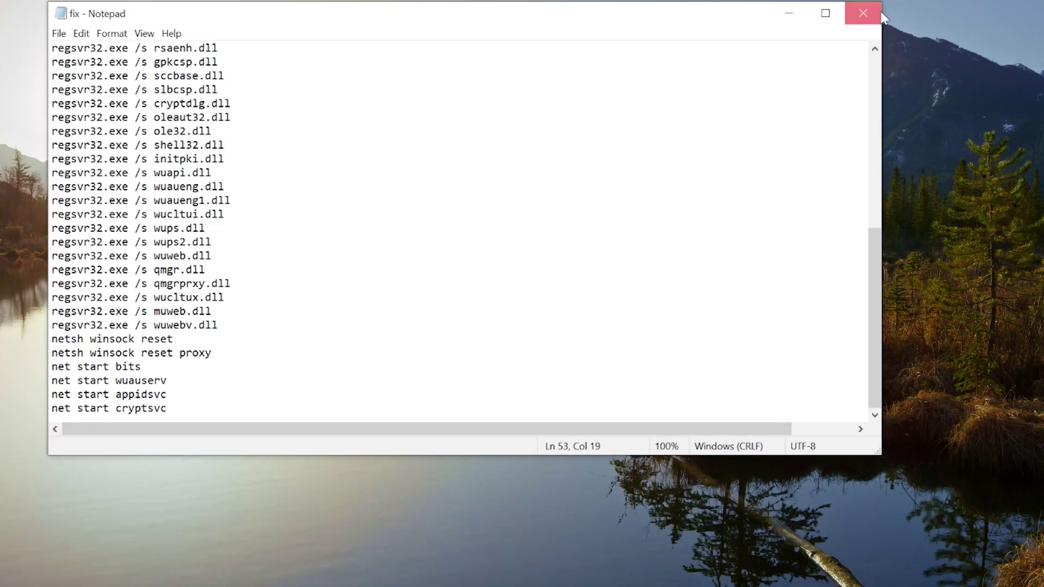
- Close Notepad, run fix.bat as administrator, approve UAC and confirm deleting the downloader files
left_click(863, 14)
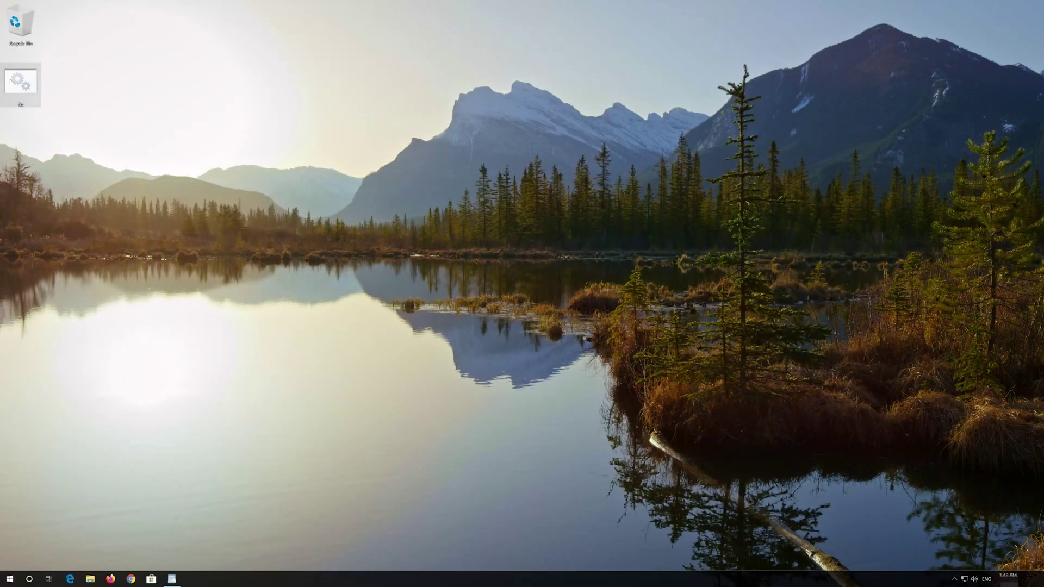
right_click(11, 81)
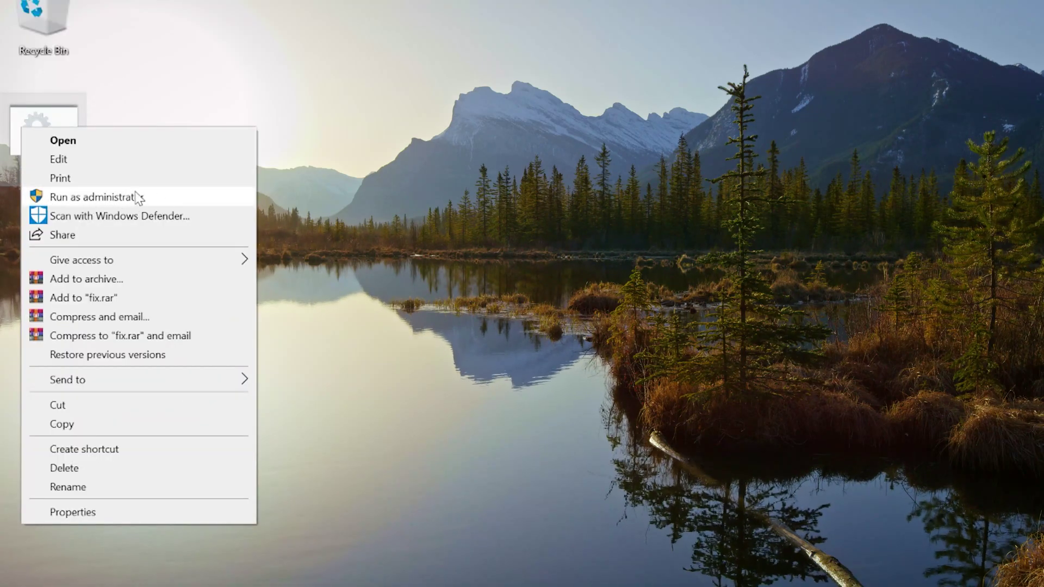
left_click(61, 114)
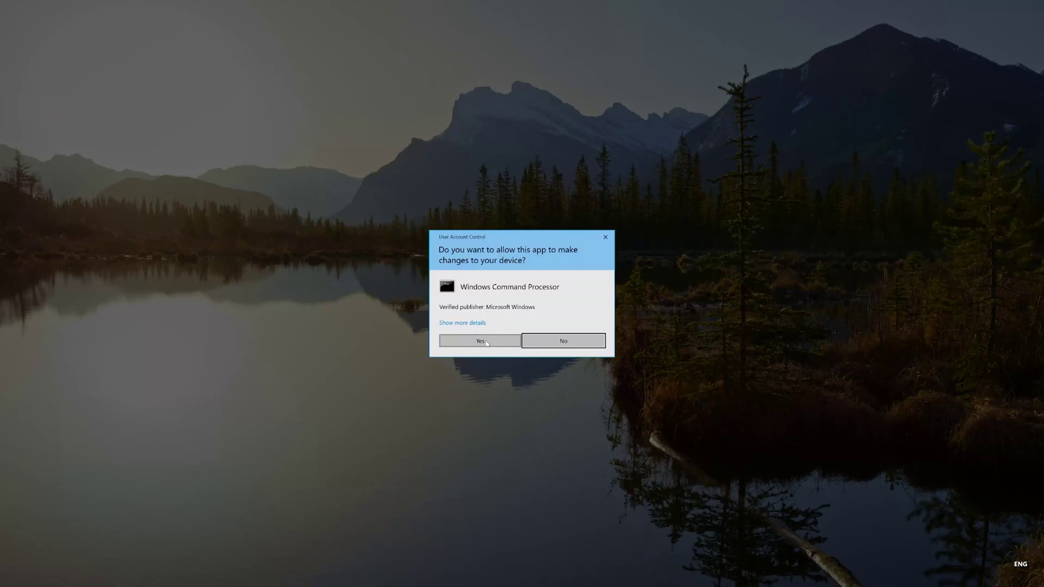
left_click(480, 341)
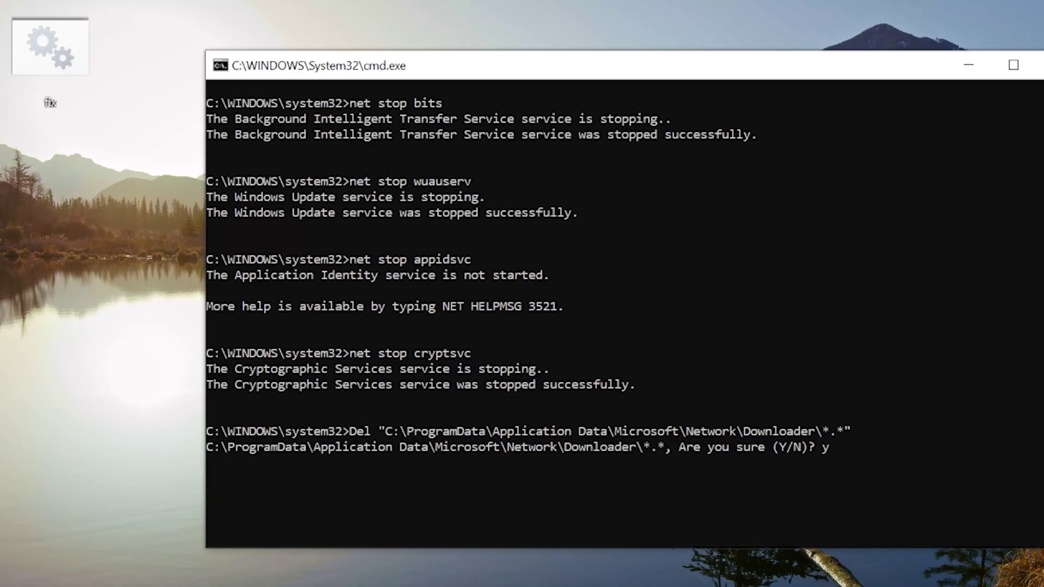
key("Return")
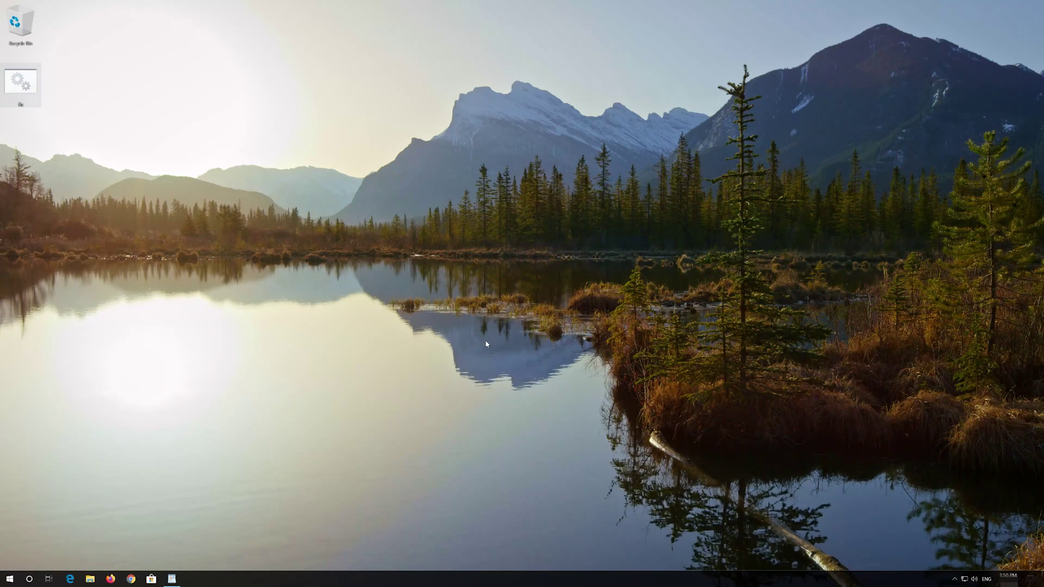
- Restart Windows from the Start menu's power options
left_click(8, 578)
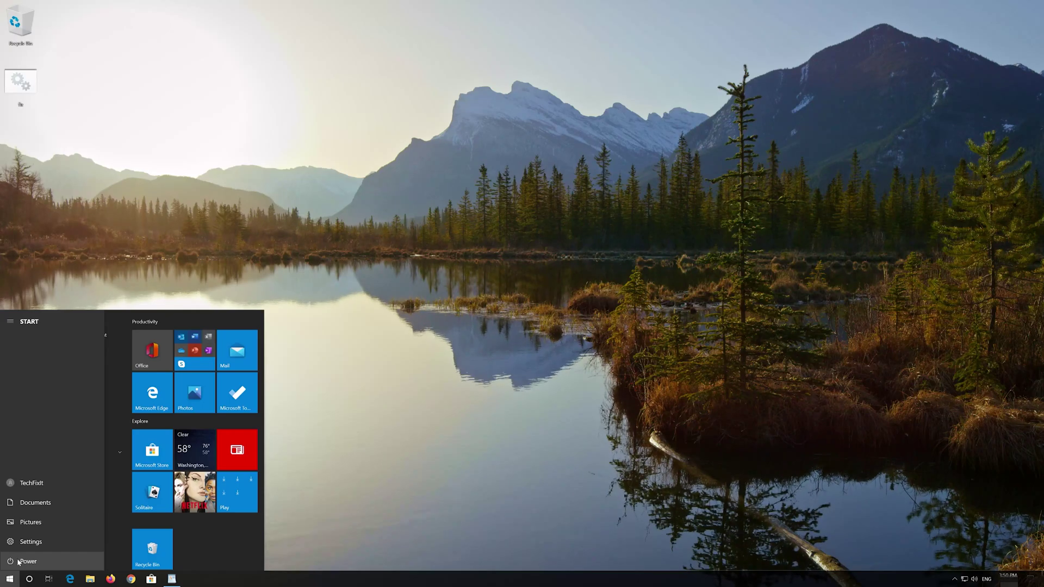
left_click(27, 541)
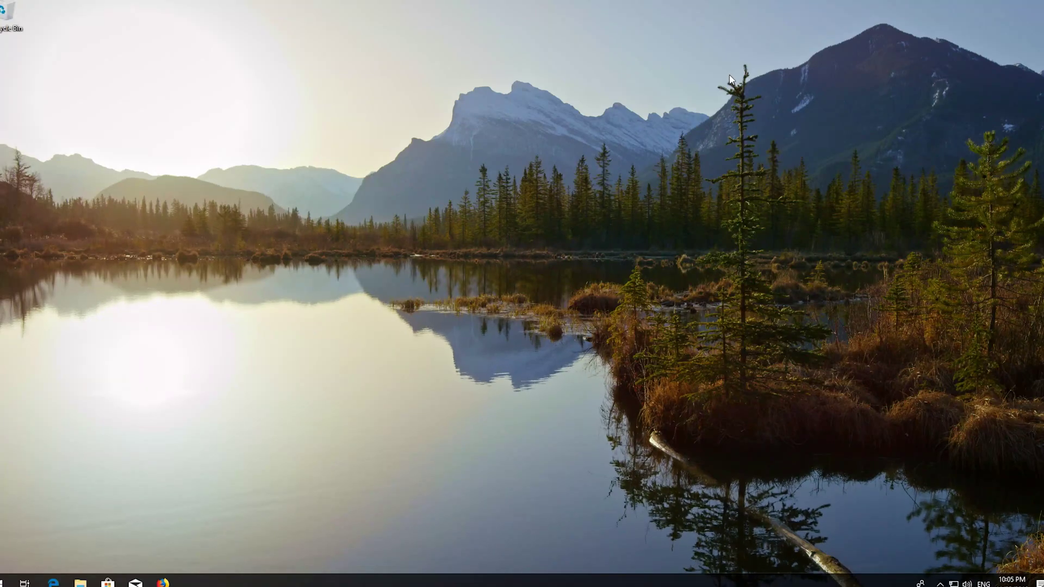
- Open Services via a Start search for 'services' and right-click the Windows Update service
key("super")
type("services")
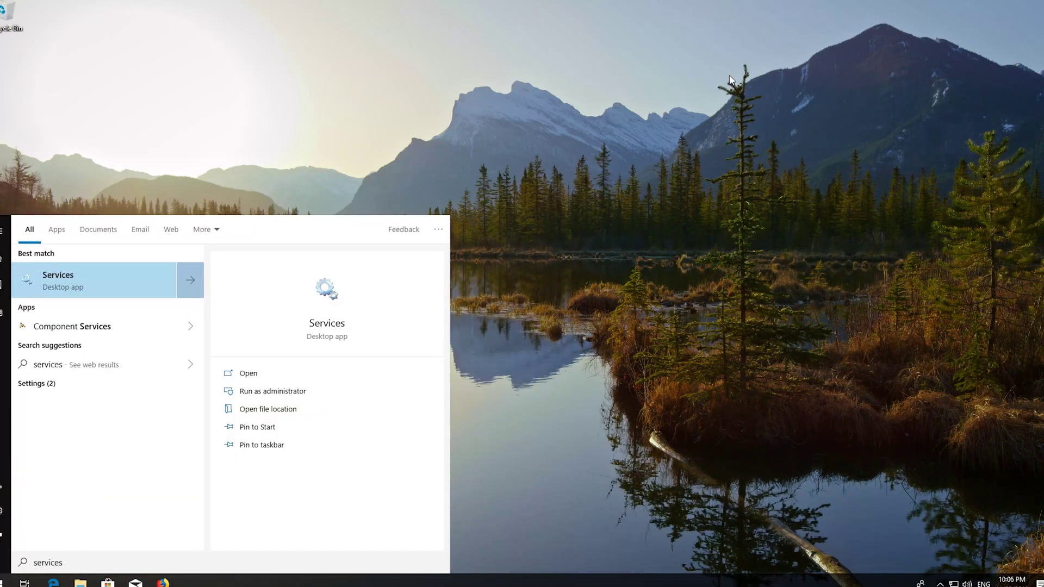
left_click(107, 280)
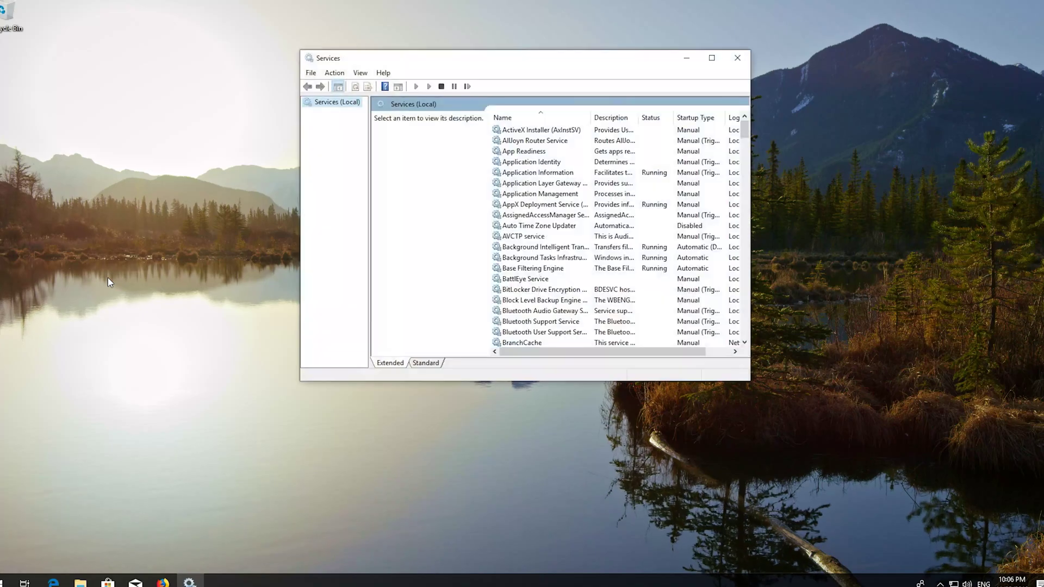
left_click(521, 236)
scroll(522, 235, "down", 20)
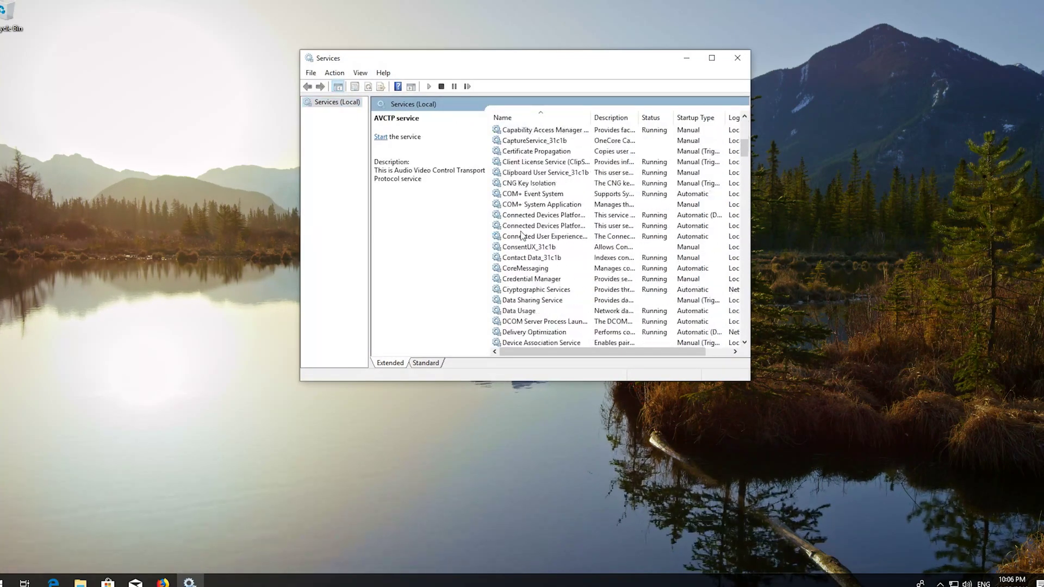
scroll(522, 236, "down", 20)
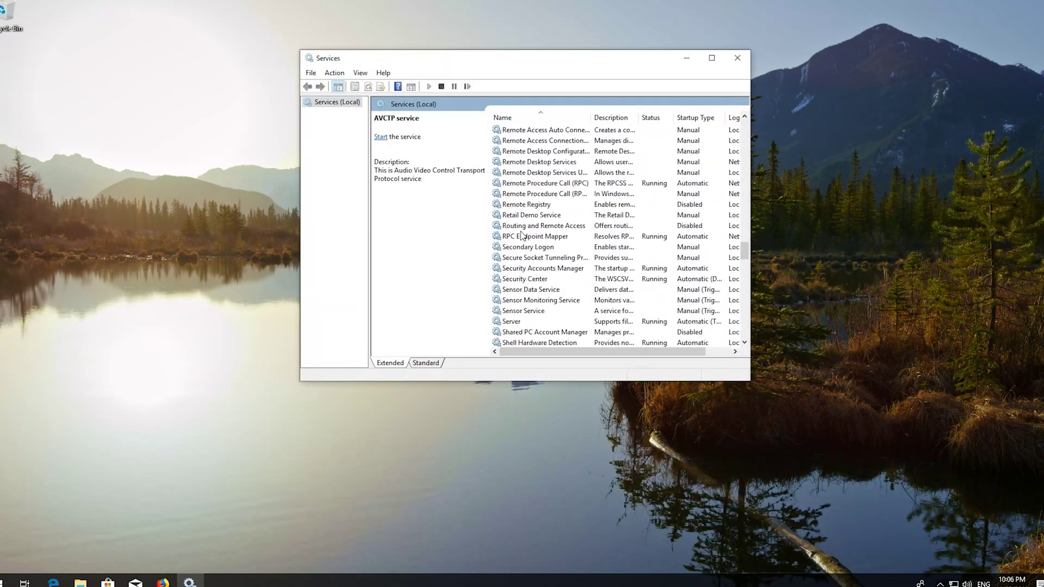
scroll(522, 236, "down", 6)
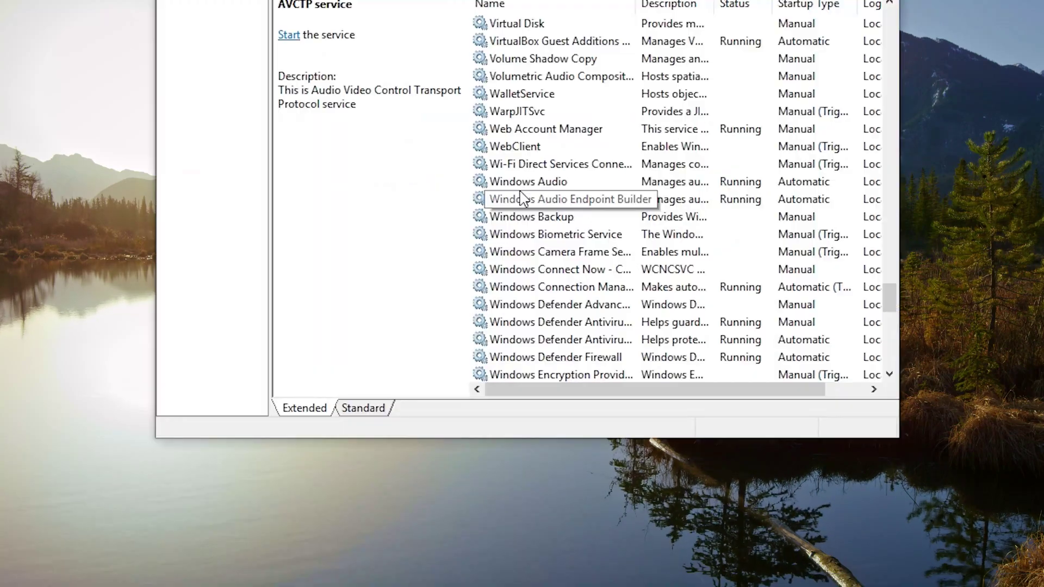
scroll(522, 236, "down", 10)
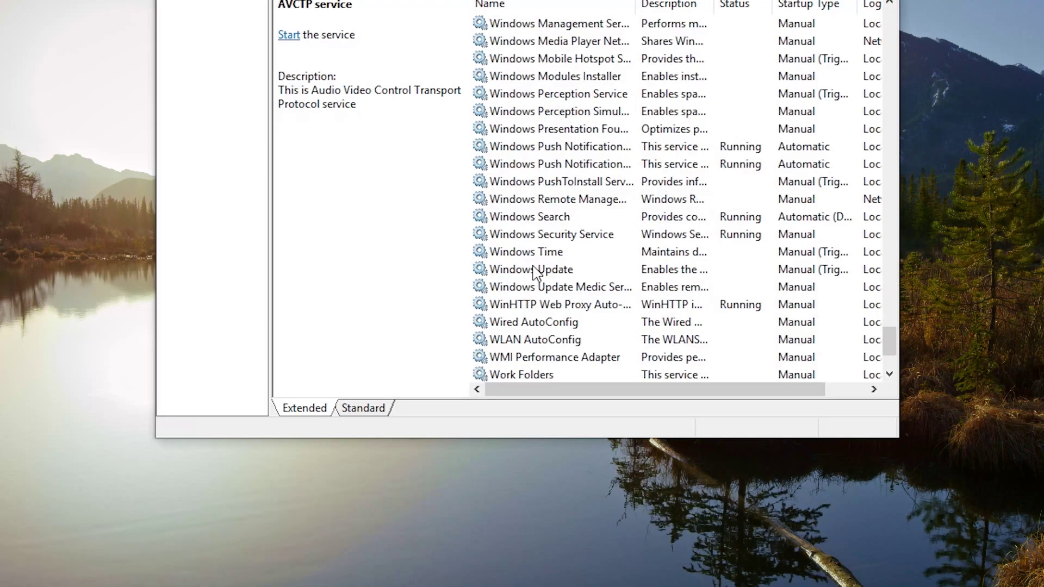
left_click(492, 270)
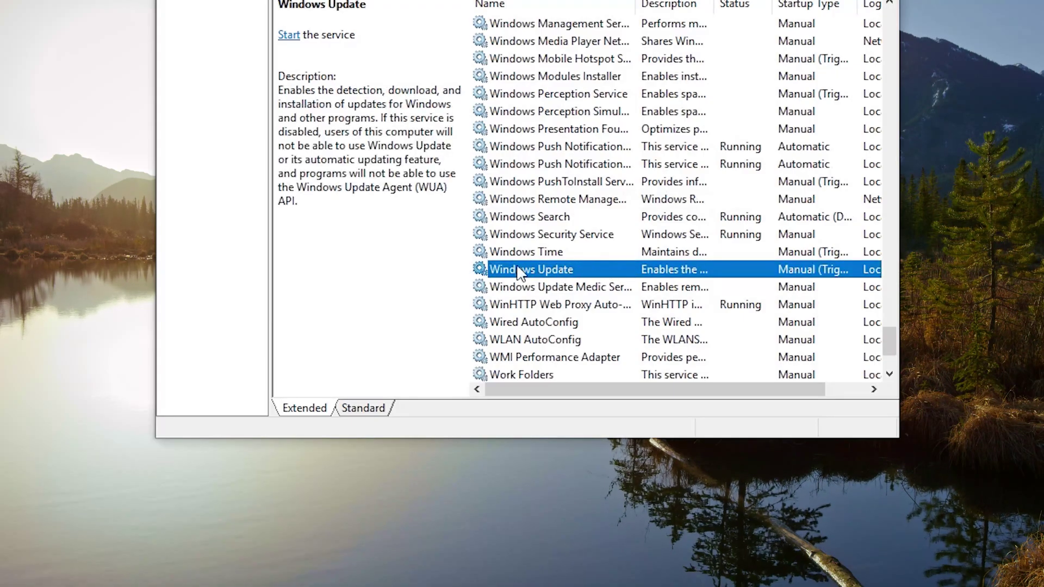
right_click(551, 272)
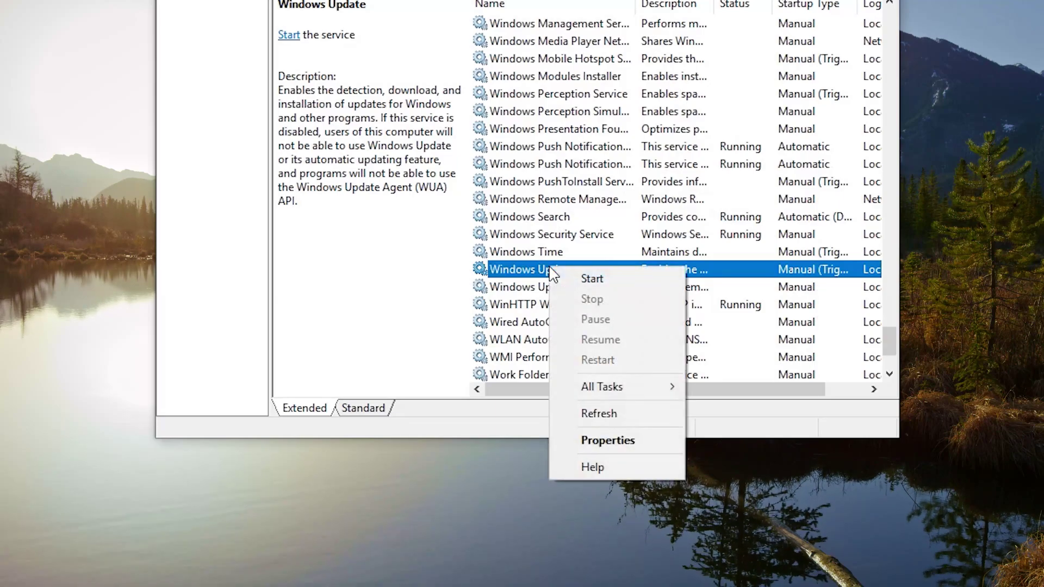
- Set Windows Update's startup type to Automatic, apply it, then start and restart the service
left_click(624, 439)
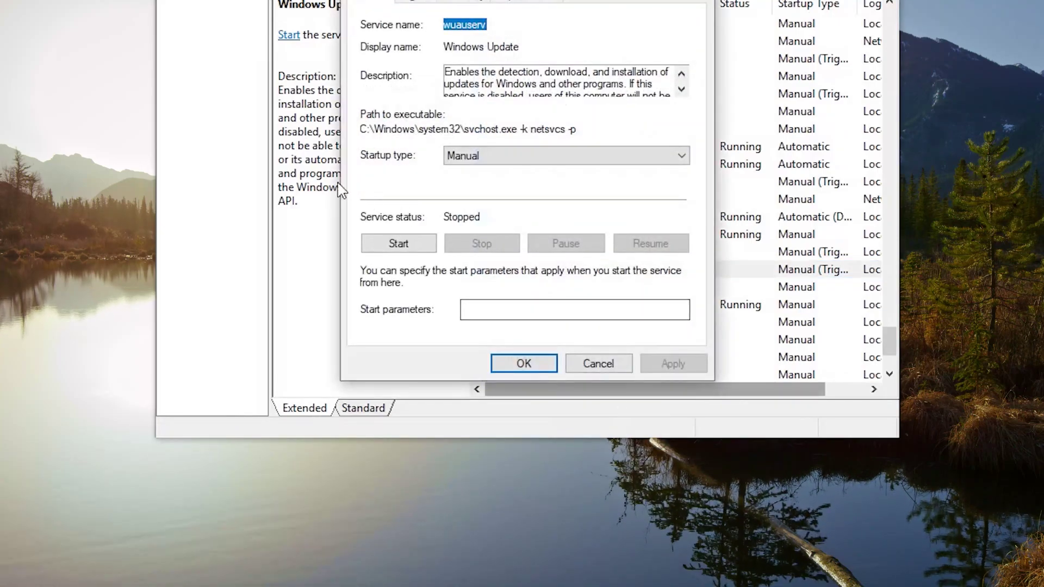
left_click(553, 159)
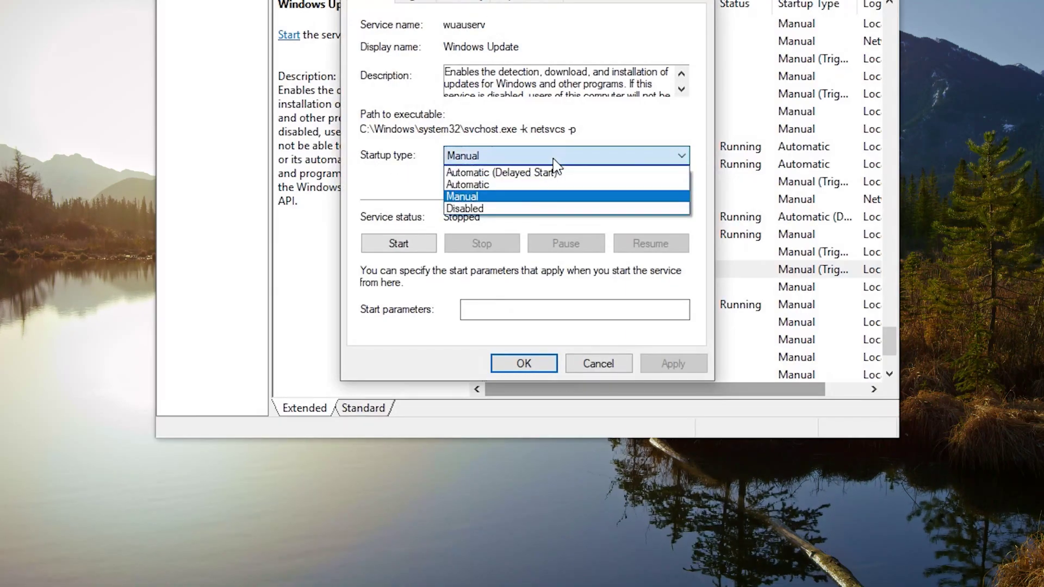
left_click(515, 184)
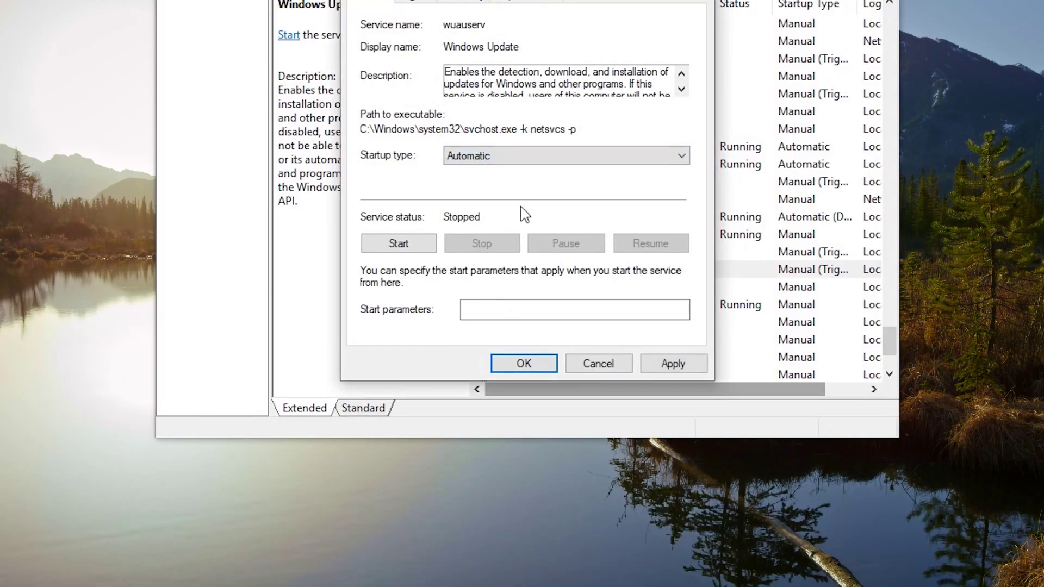
left_click(682, 364)
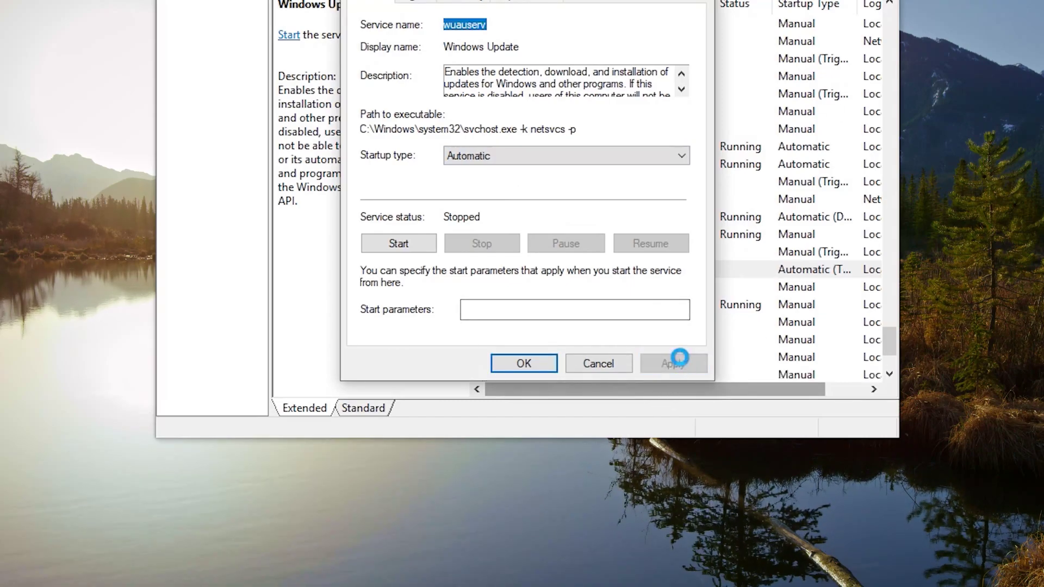
left_click(536, 369)
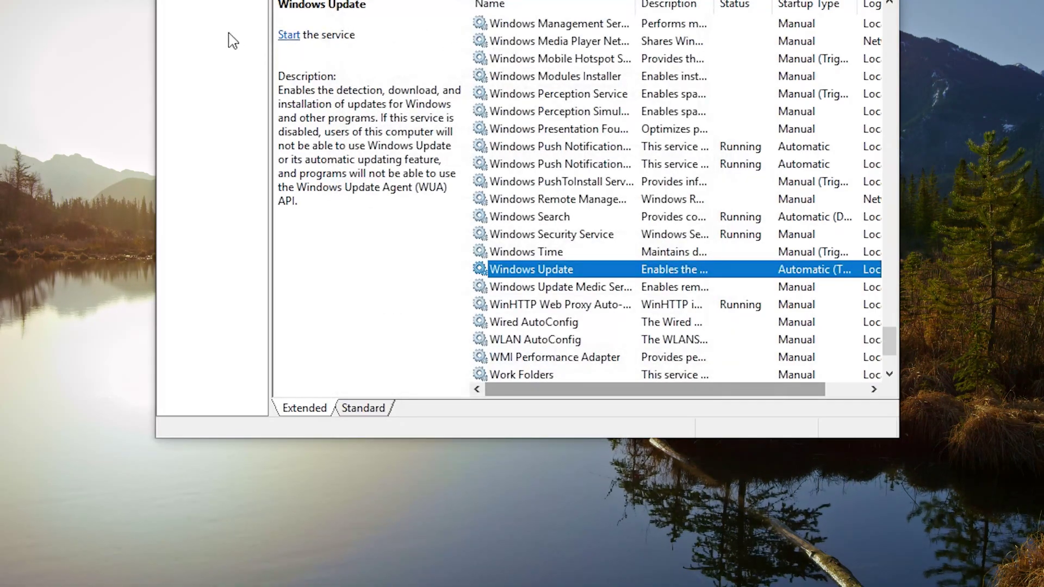
left_click(288, 35)
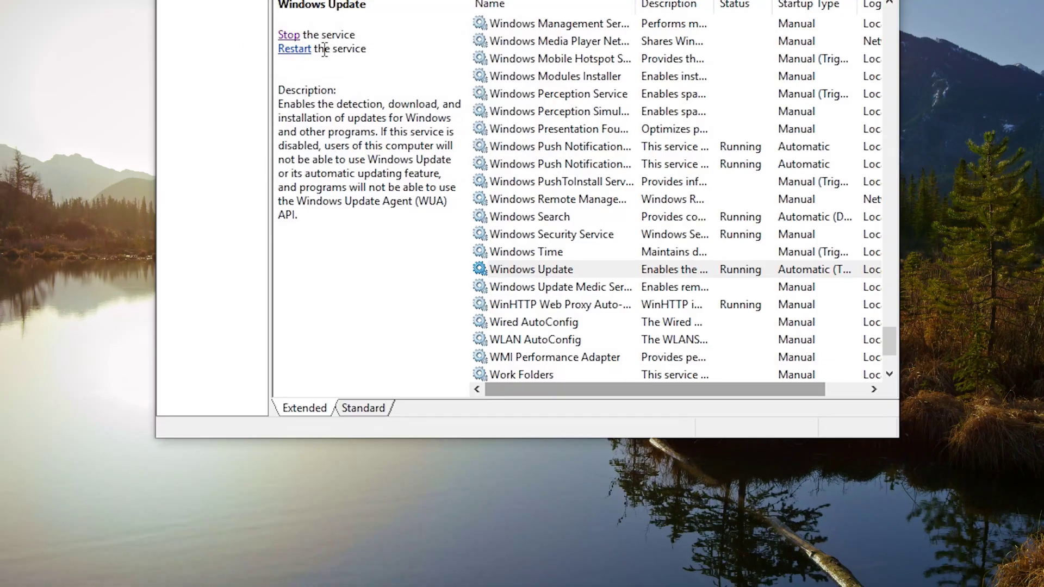
left_click(295, 50)
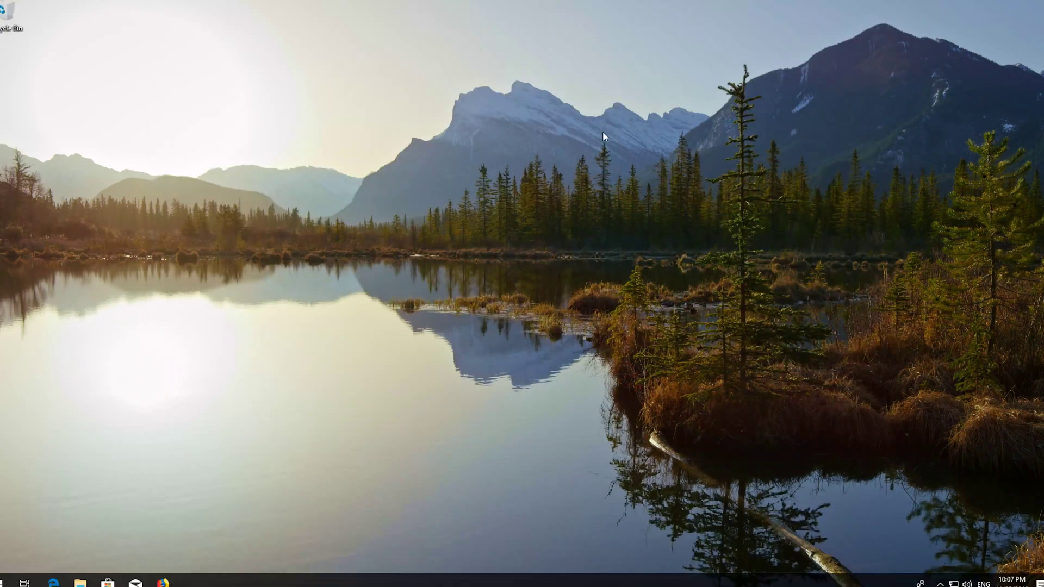
- Restart the computer from Start > Power
left_click(3, 581)
left_click(1, 559)
left_click(3, 533)
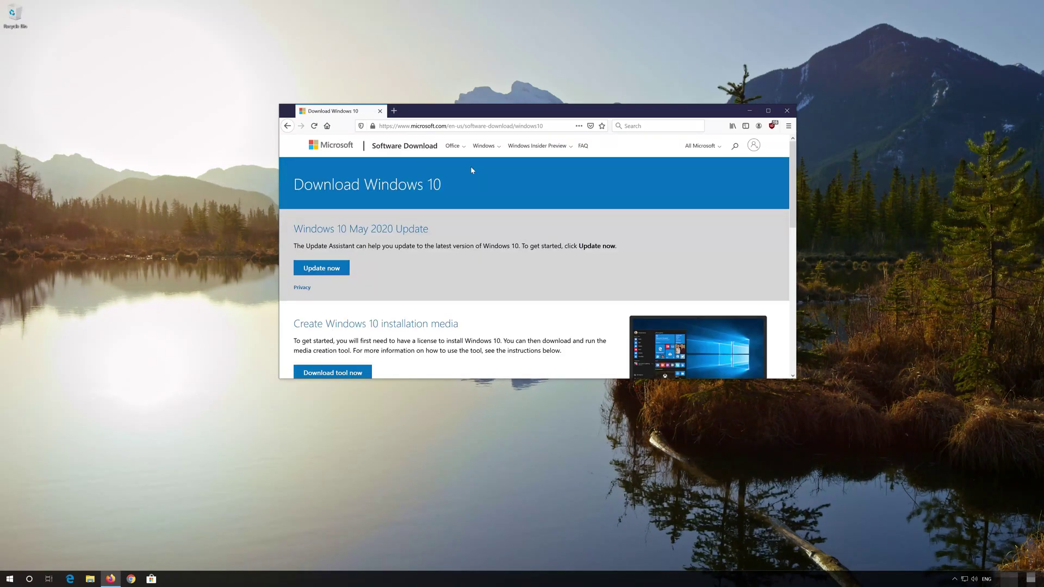
- Download and save MediaCreationTool2004.exe from the Windows 10 page, then launch it
scroll(471, 169, "down", 1)
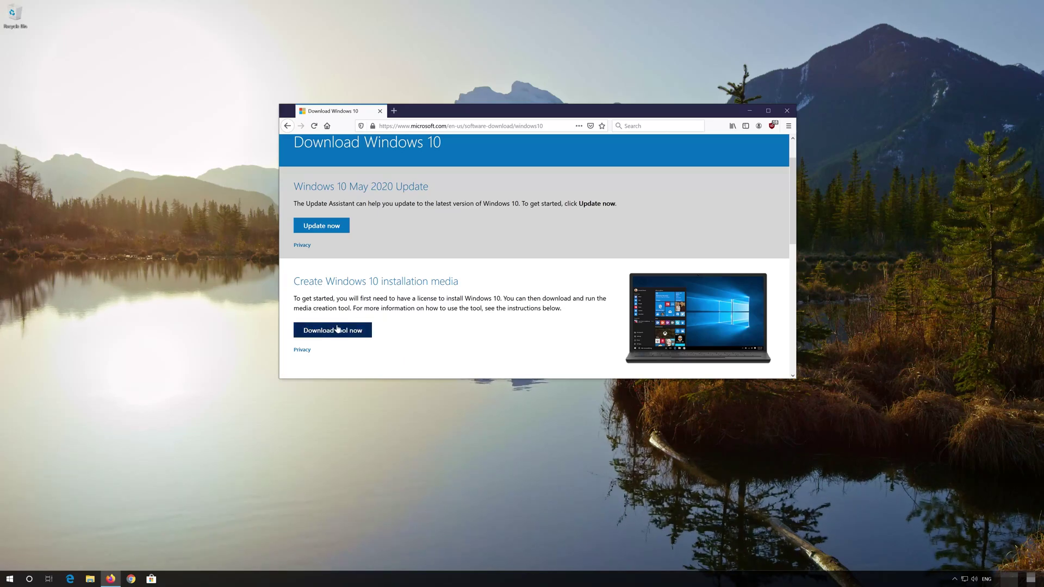
left_click(358, 332)
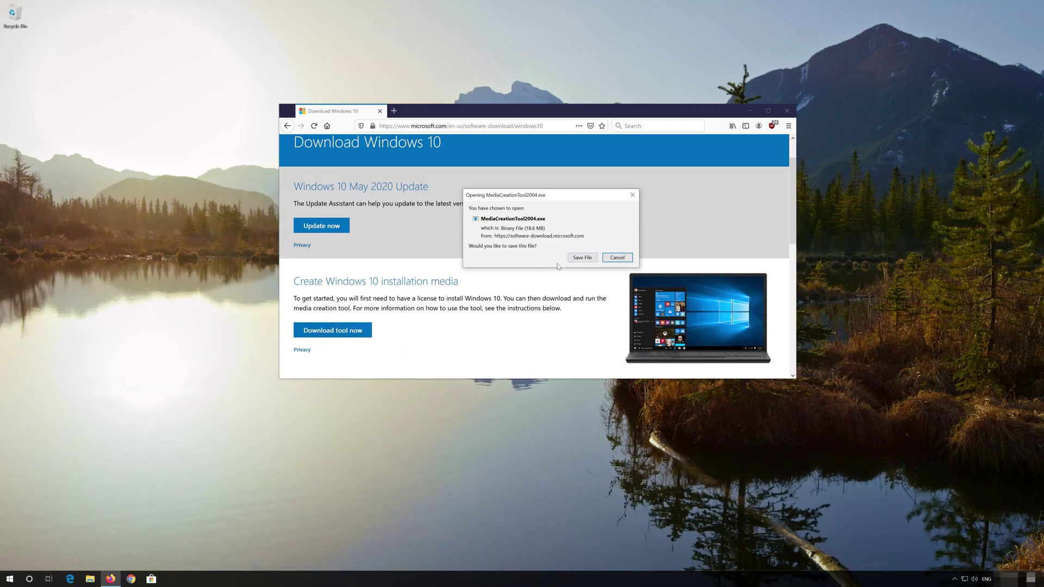
left_click(577, 259)
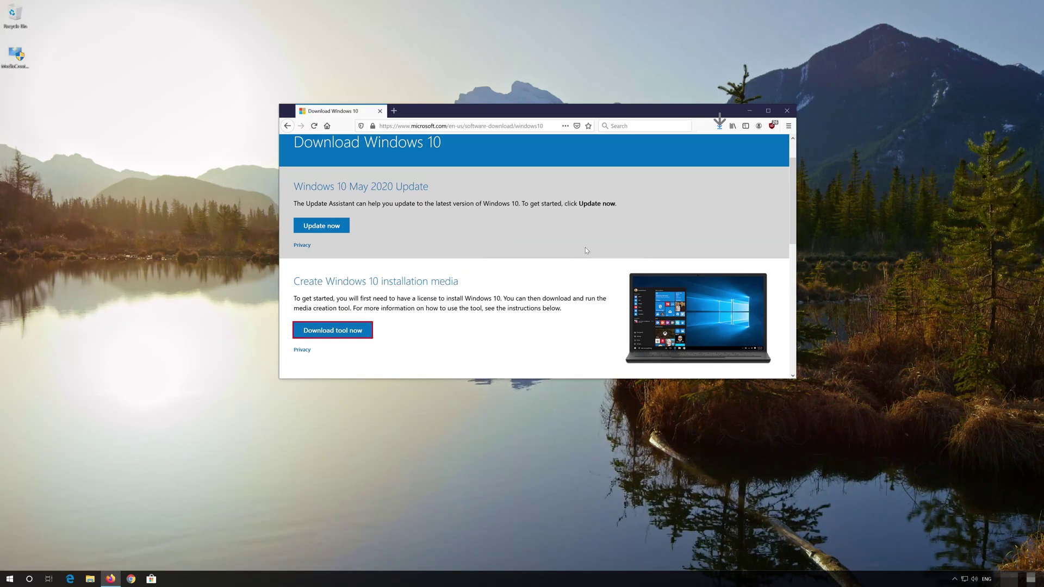
left_click(781, 109)
double_click(15, 60)
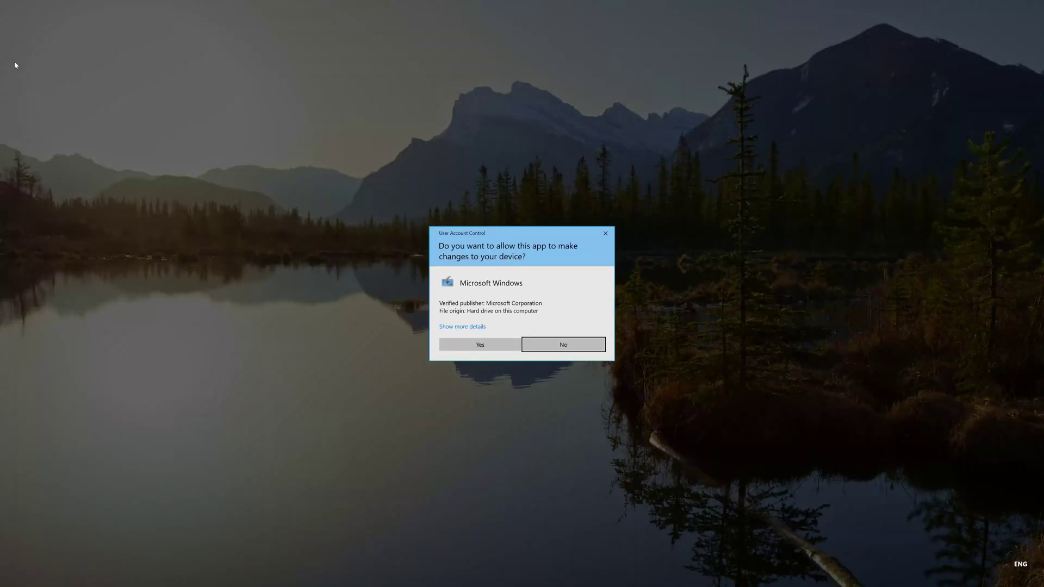
- Allow the Media Creation Tool to run as administrator and accept its license terms
left_click(479, 345)
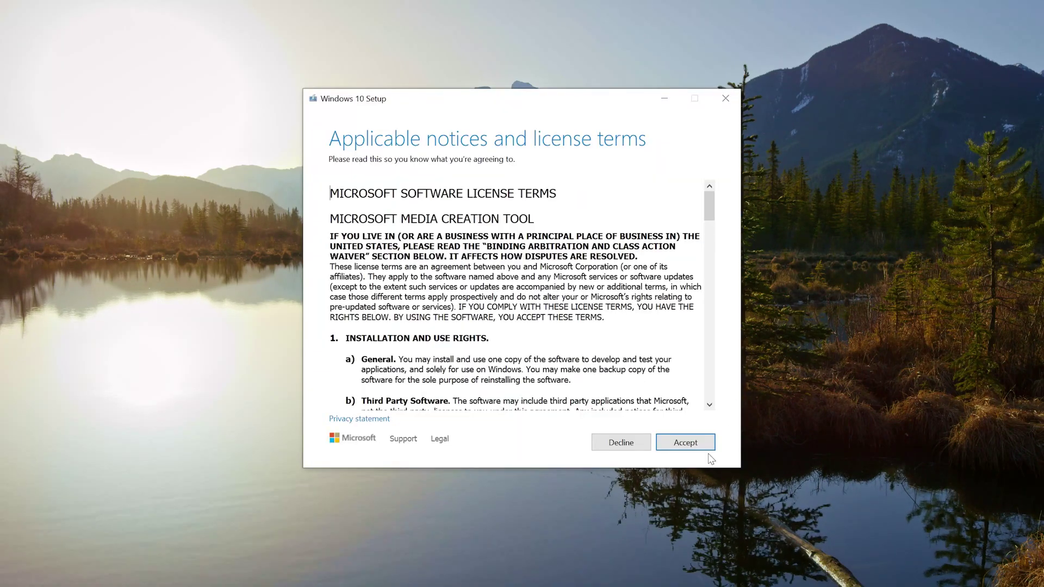
left_click(709, 441)
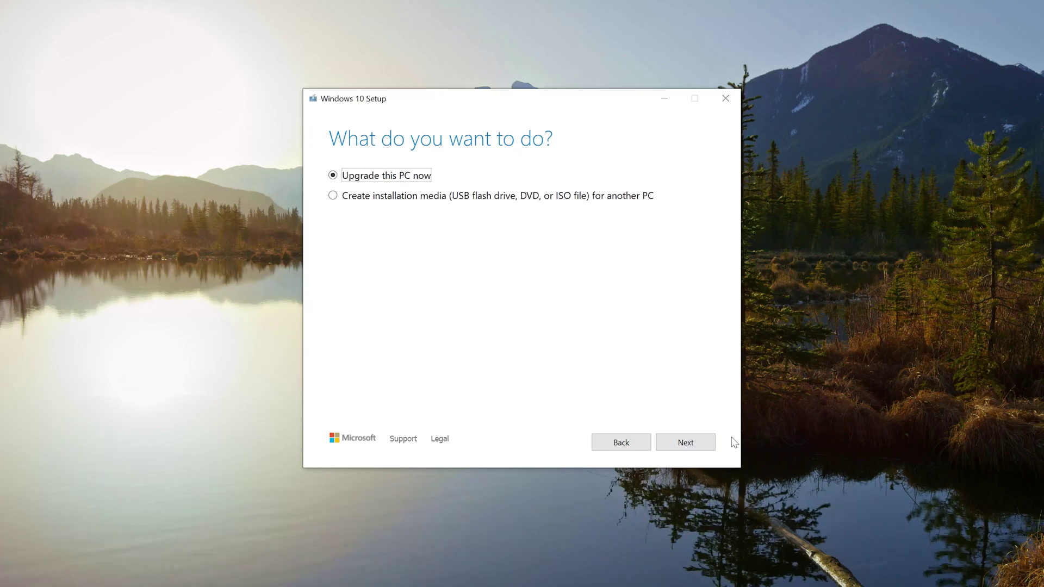
- Choose Upgrade this PC now, accept the license, and install Windows 10 Pro keeping files and apps
left_click(679, 449)
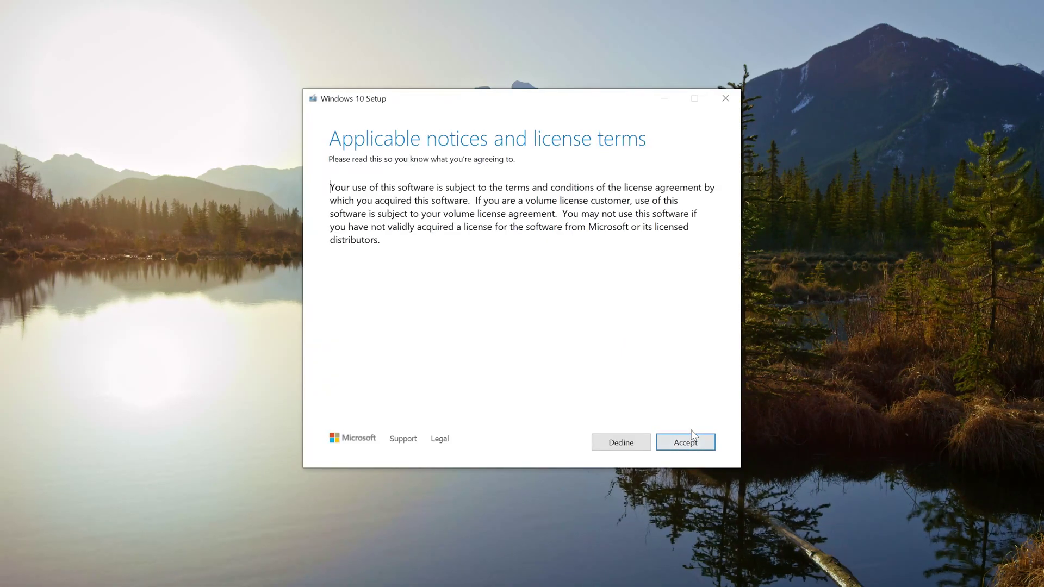
left_click(692, 435)
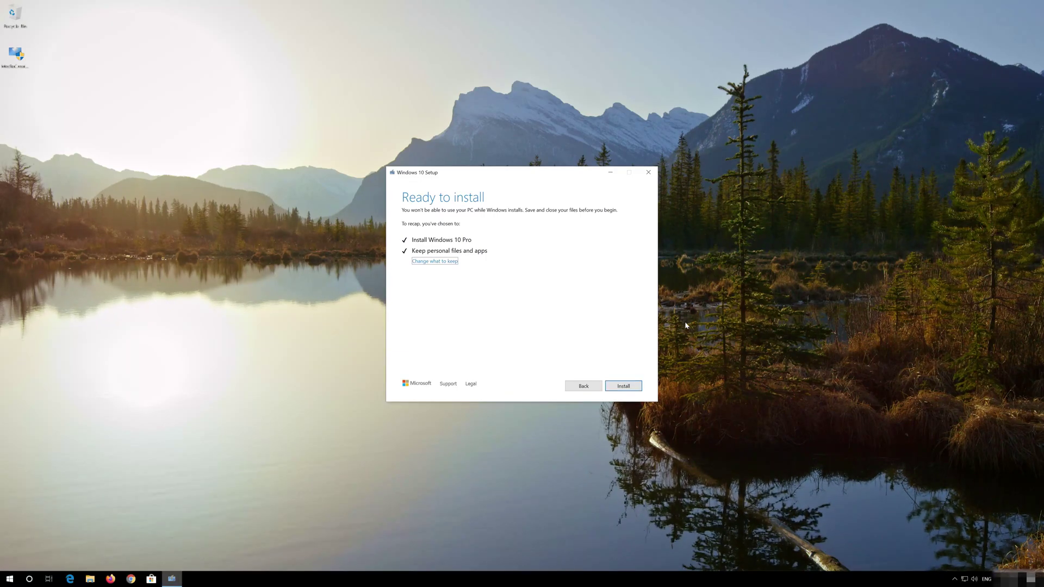
left_click(622, 386)
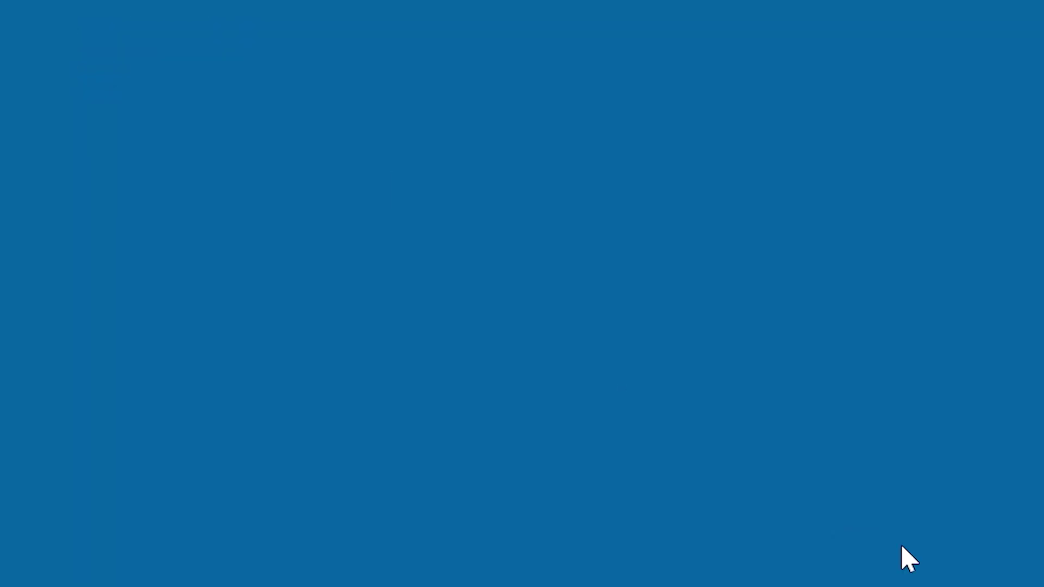